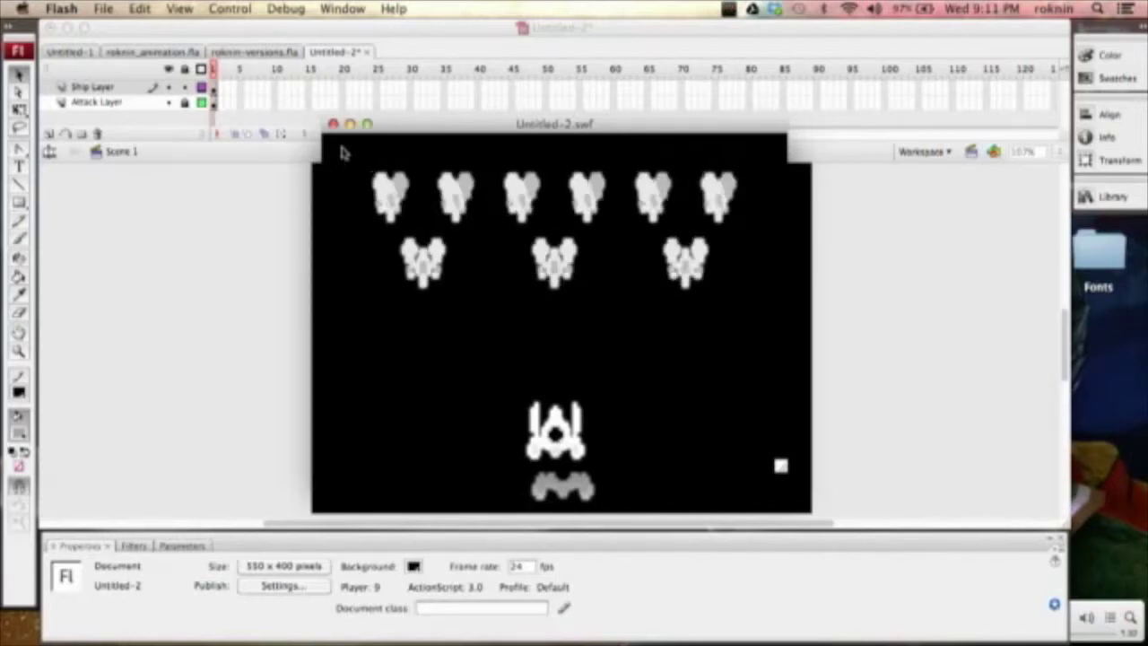
Step: Reposition and enlarge the Untitled-2.swf game preview window, then close it
left_click_drag(711, 131, 712, 113)
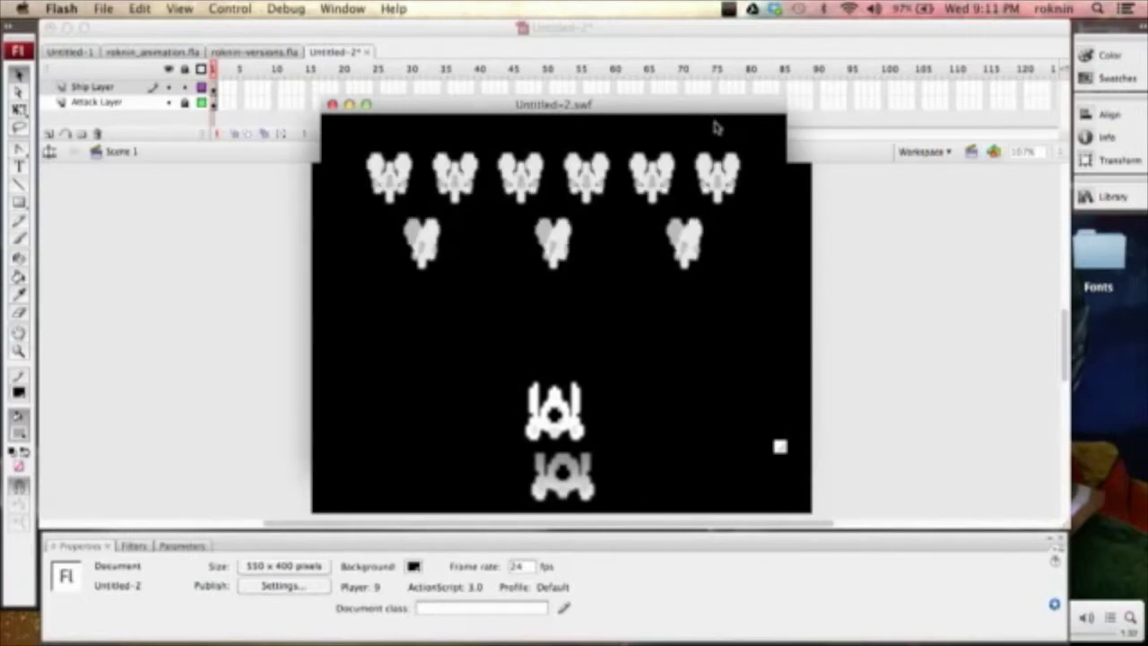
left_click_drag(708, 117, 691, 100)
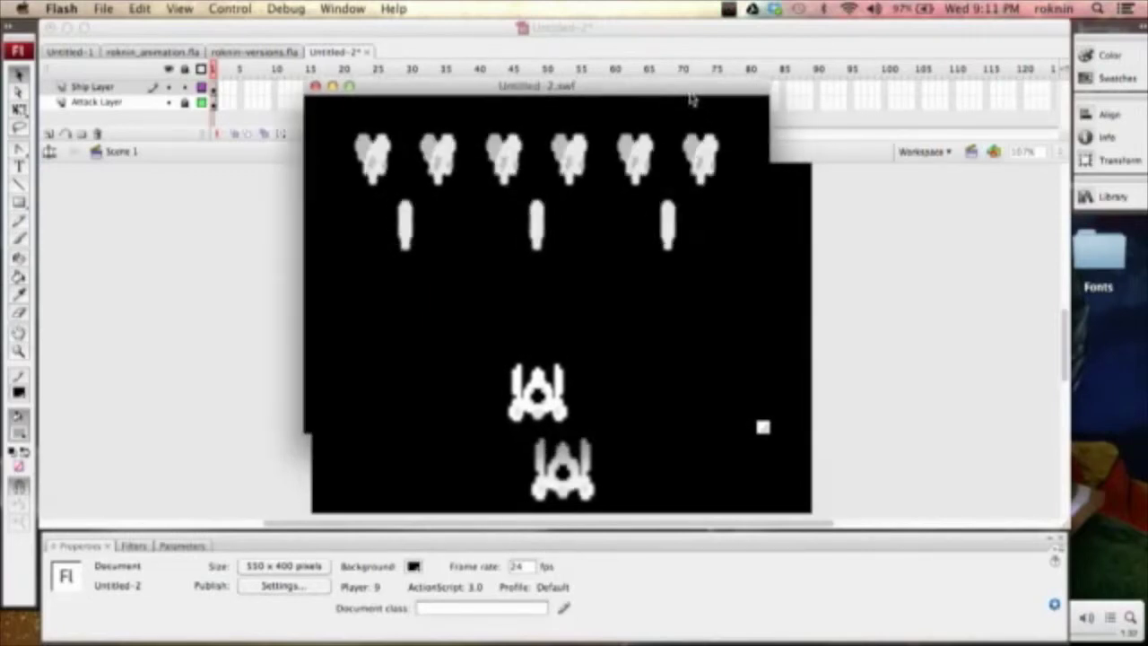
left_click_drag(774, 436, 842, 504)
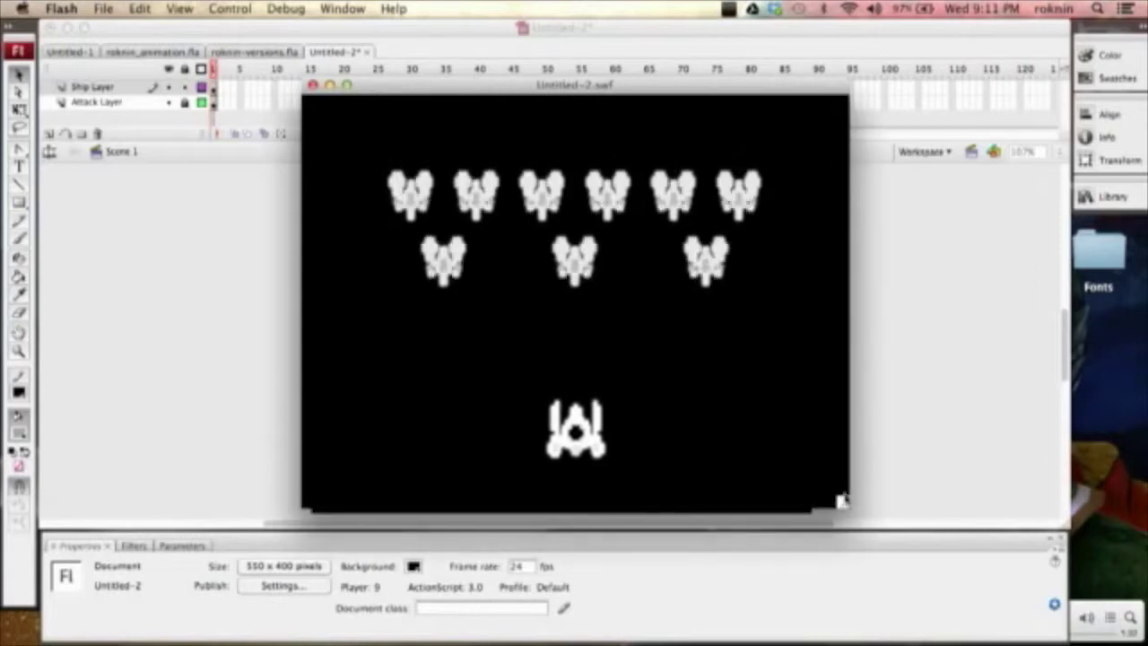
left_click_drag(672, 83, 655, 111)
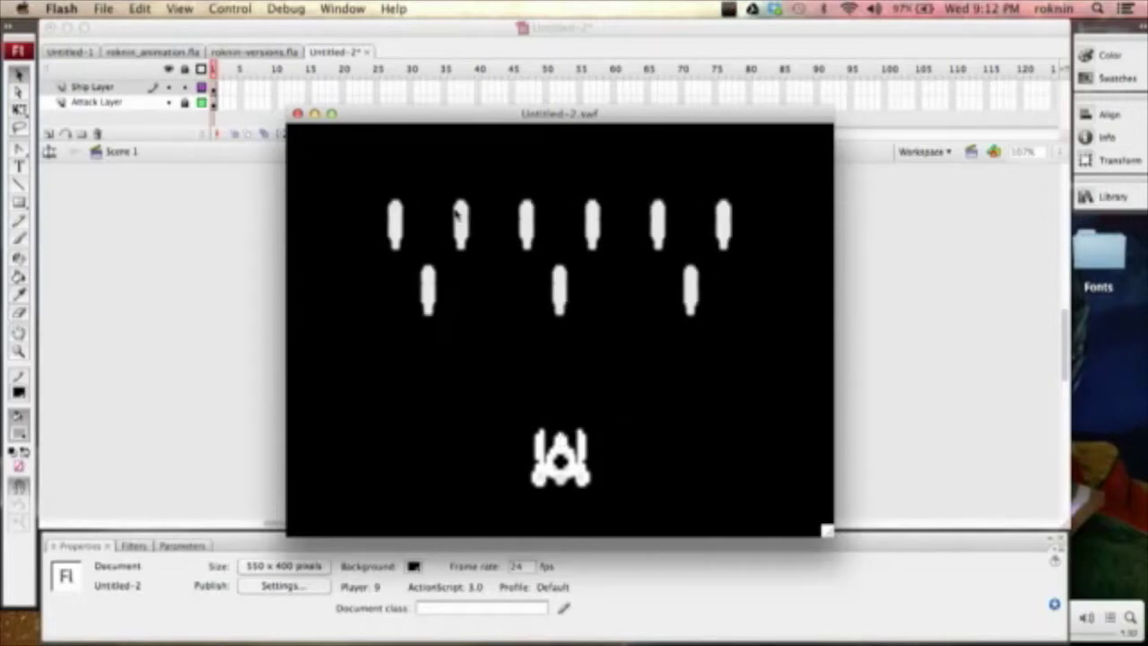
left_click(297, 114)
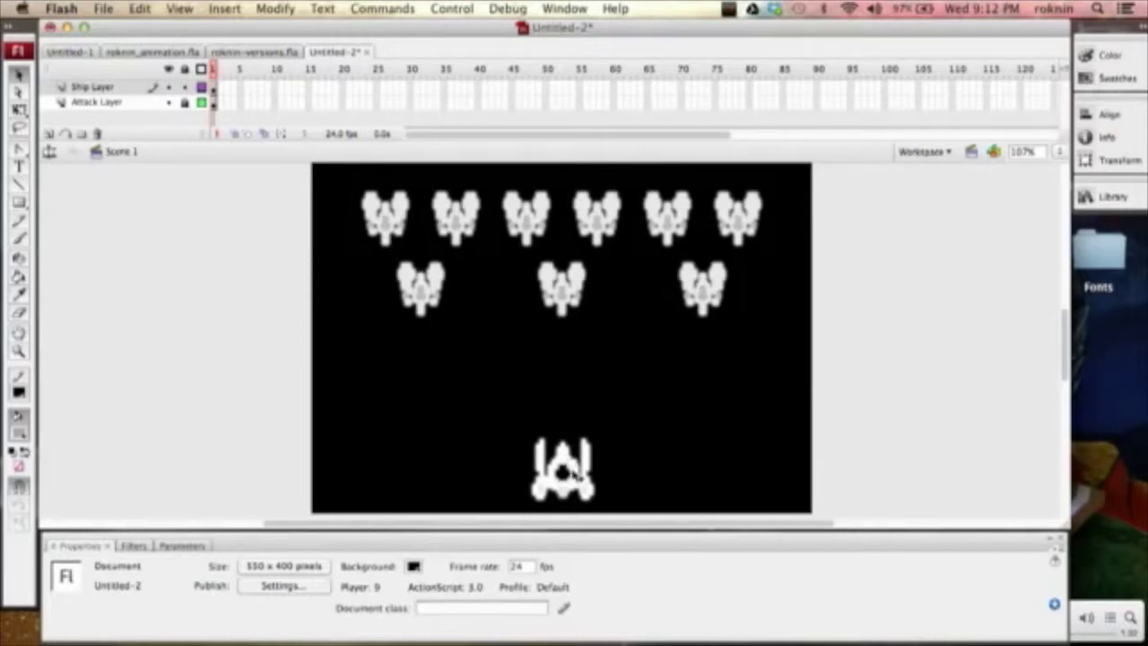
key("z")
left_click_drag(512, 410, 607, 505)
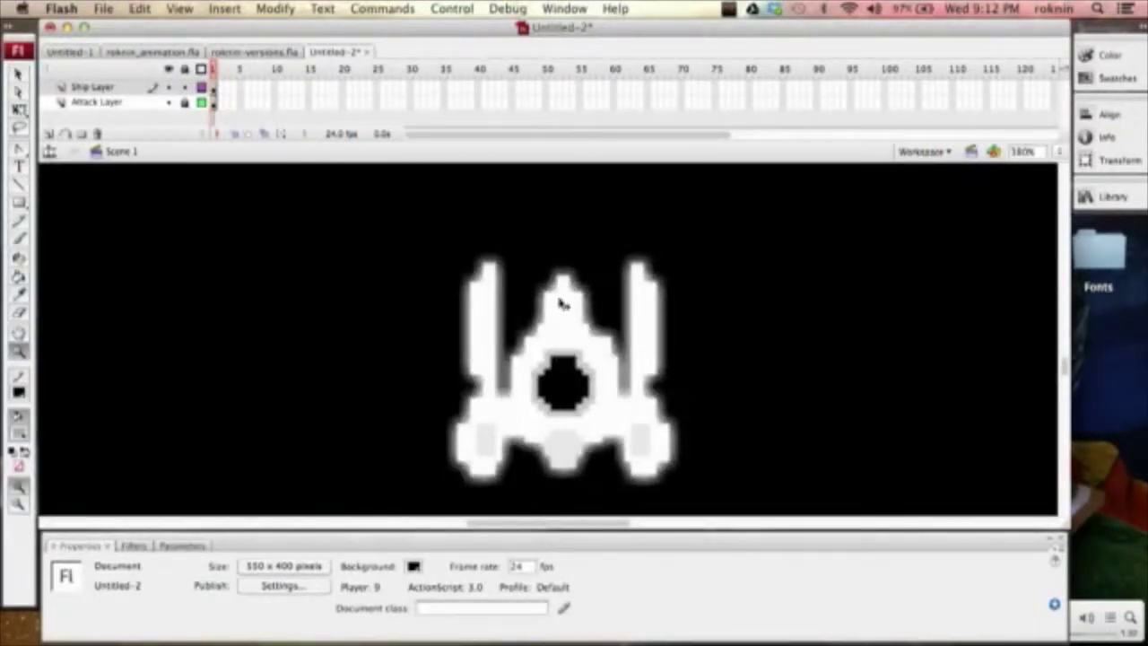
left_click(559, 360)
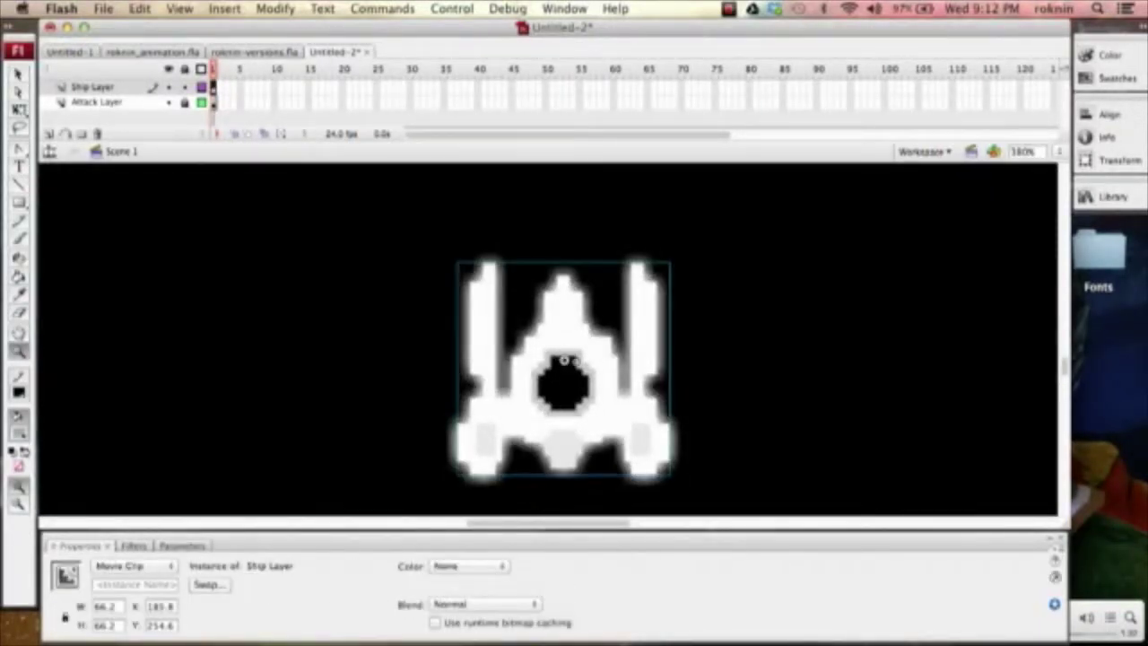
left_click(694, 327, "alt")
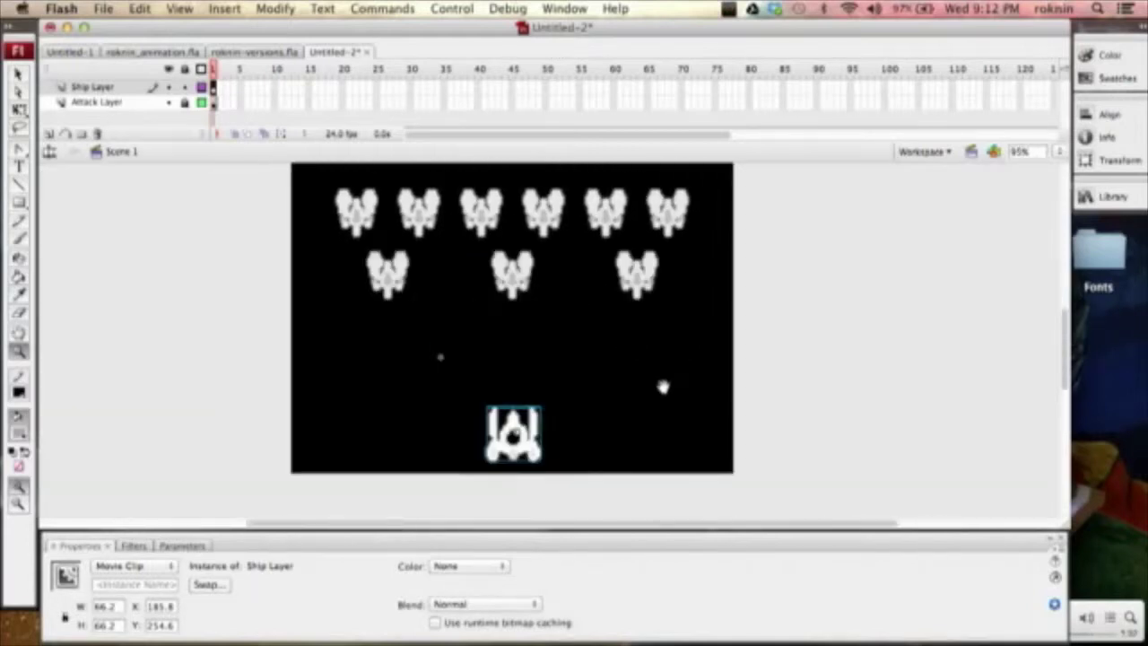
key("v")
left_click(791, 332)
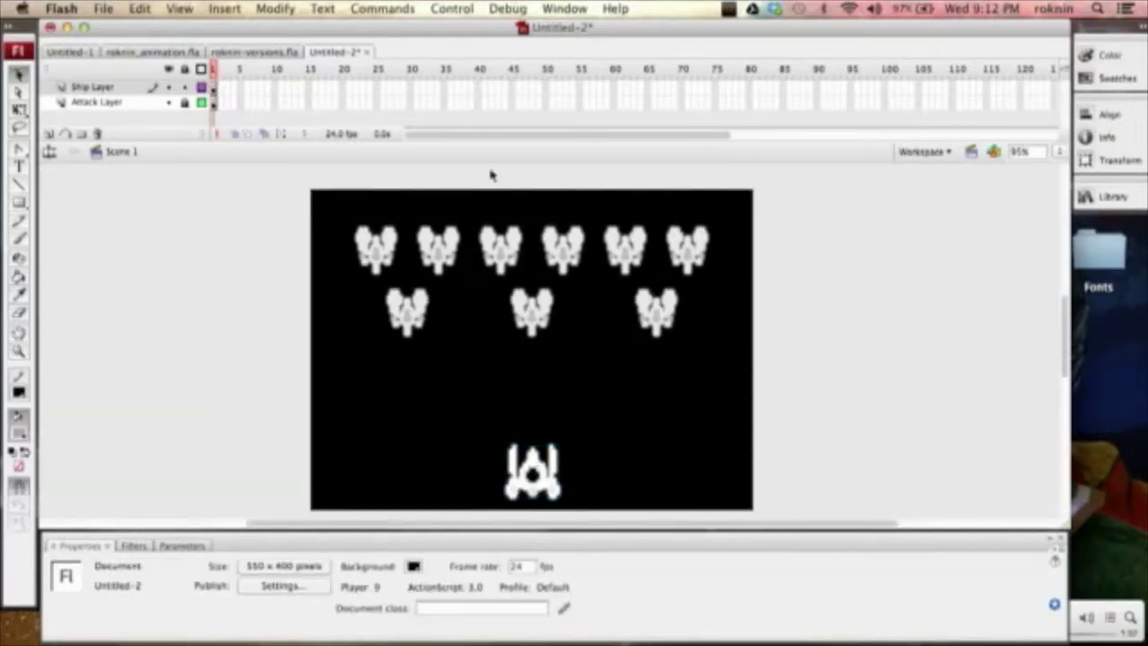
key("super+s")
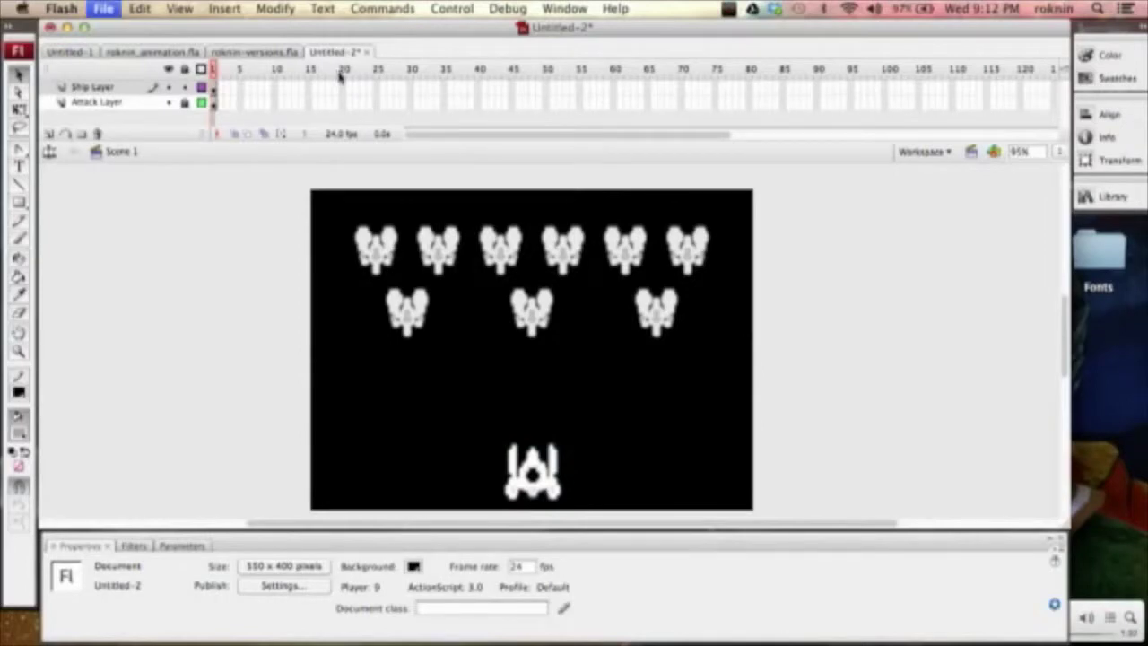
Step: Save the game as Ships_Animated.fla and create a new ActionScript 3.0 Flash document
type("Ships")
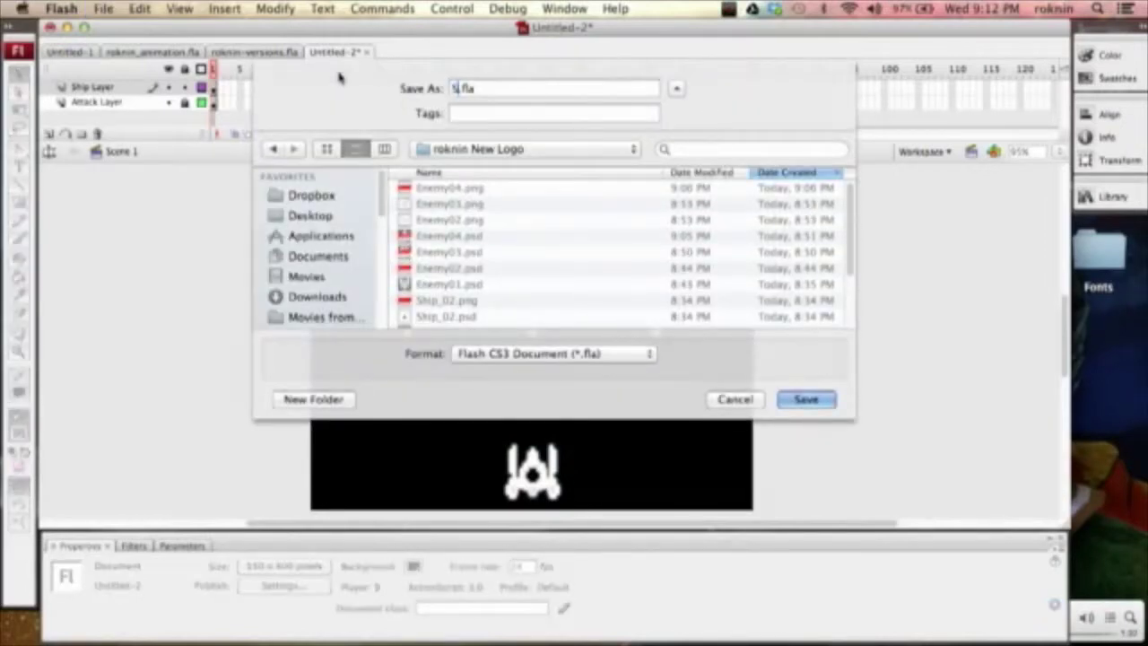
type("_Animated")
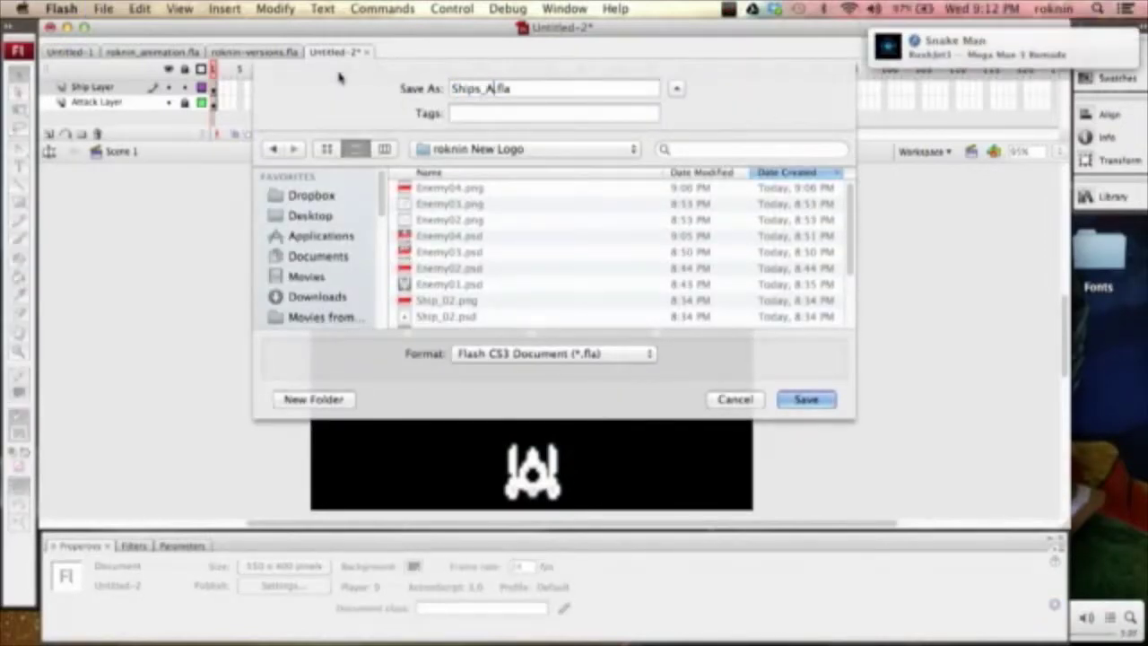
key("Return")
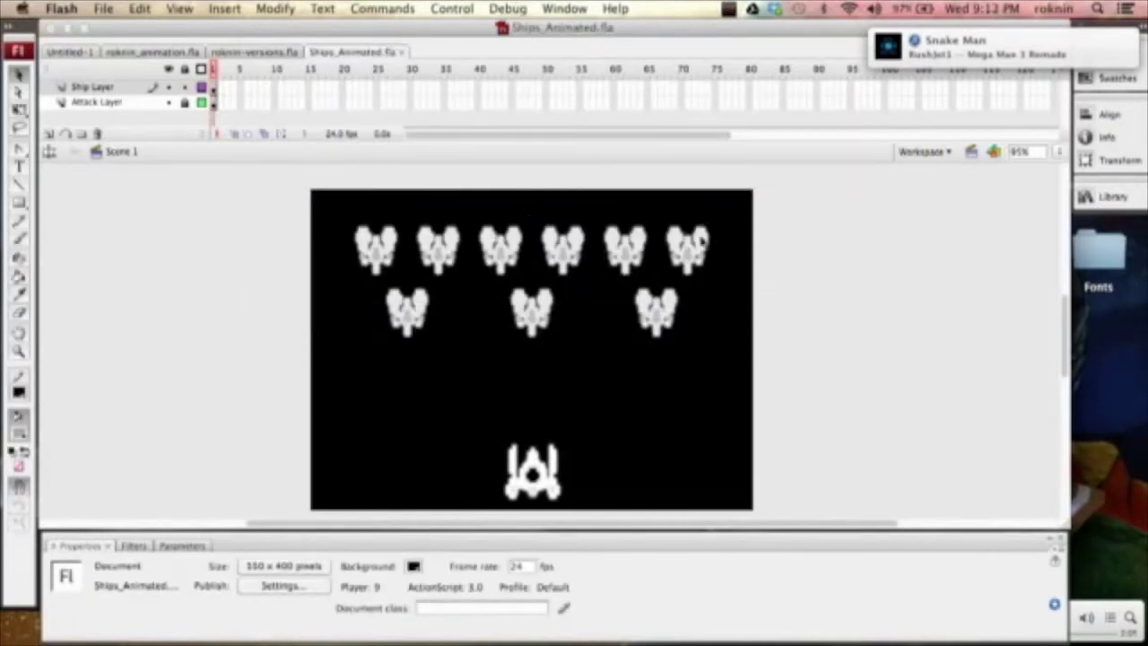
key("super+n")
left_click(863, 520)
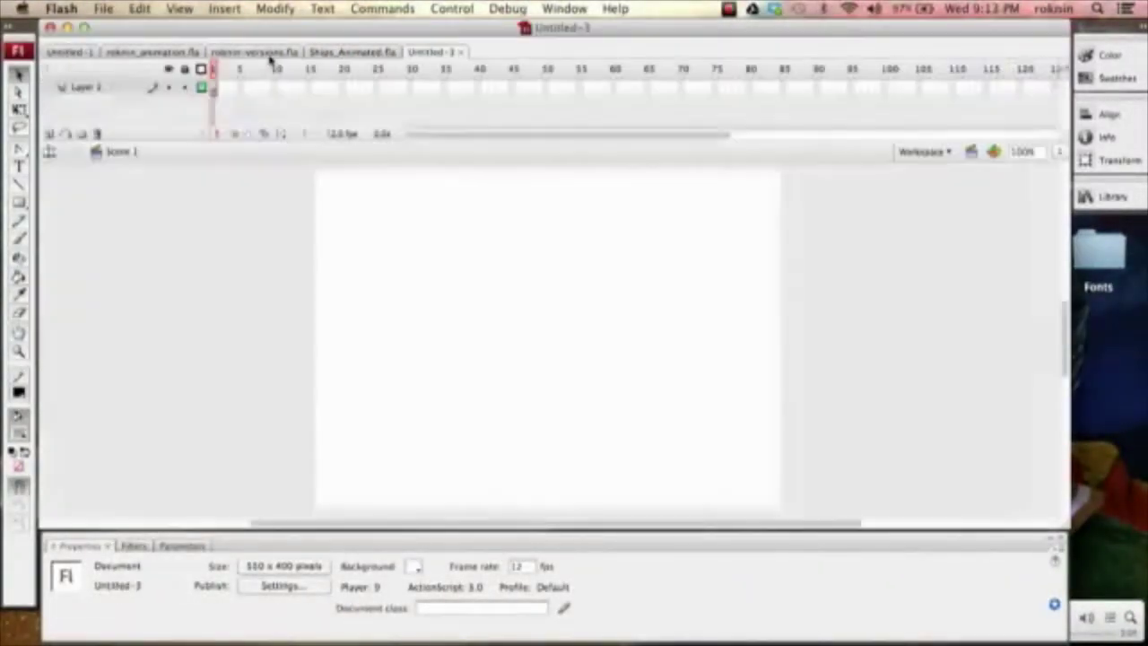
Step: In Ships_Animated, ungroup the enemy formation into separate Enemy Ship clips
left_click(269, 52)
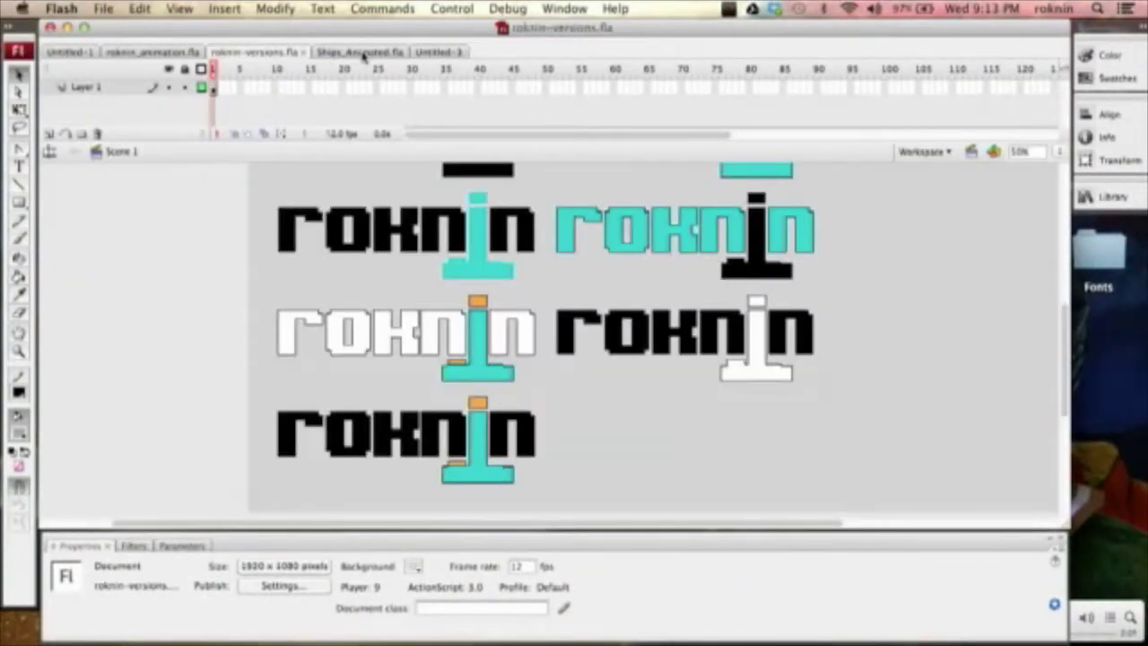
left_click(360, 52)
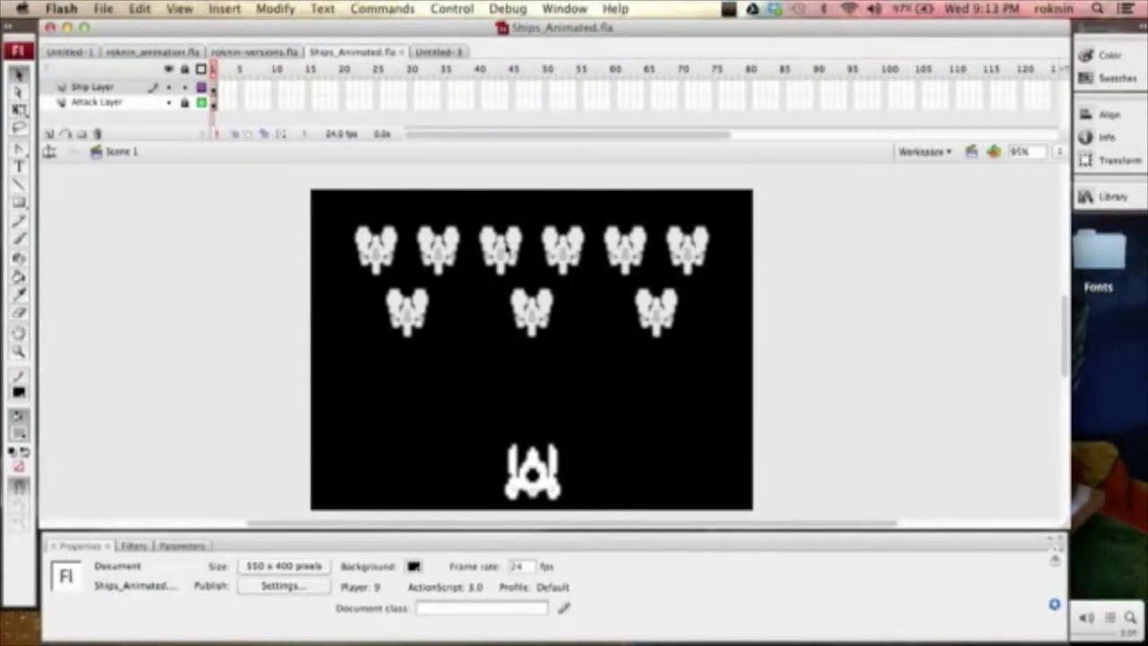
left_click(190, 103)
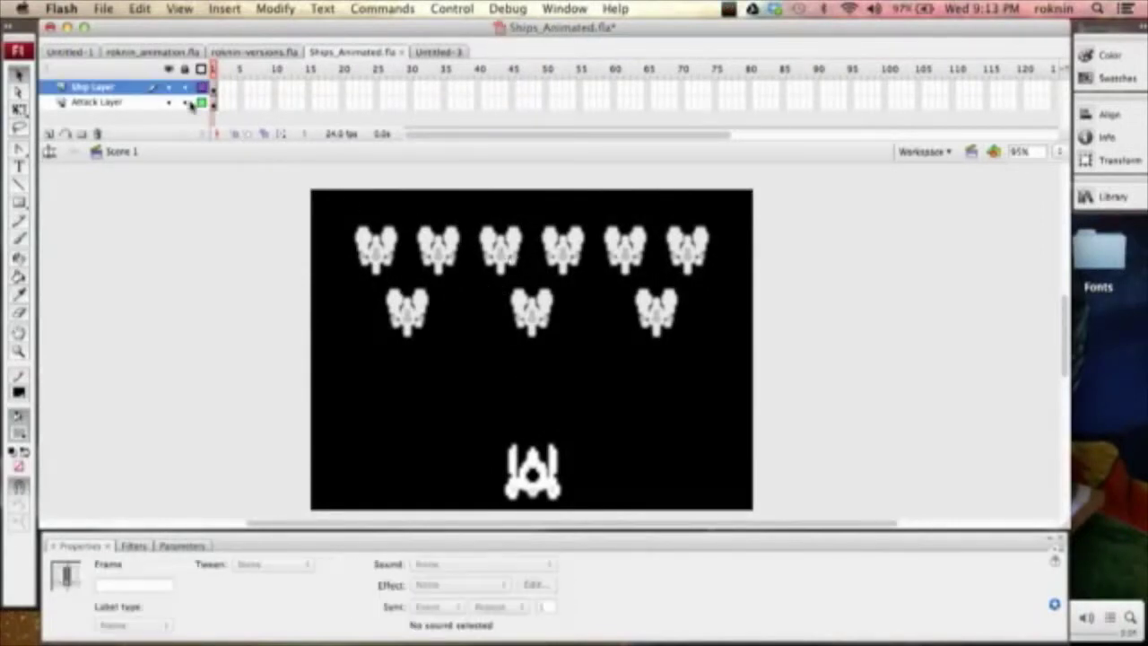
left_click(502, 260)
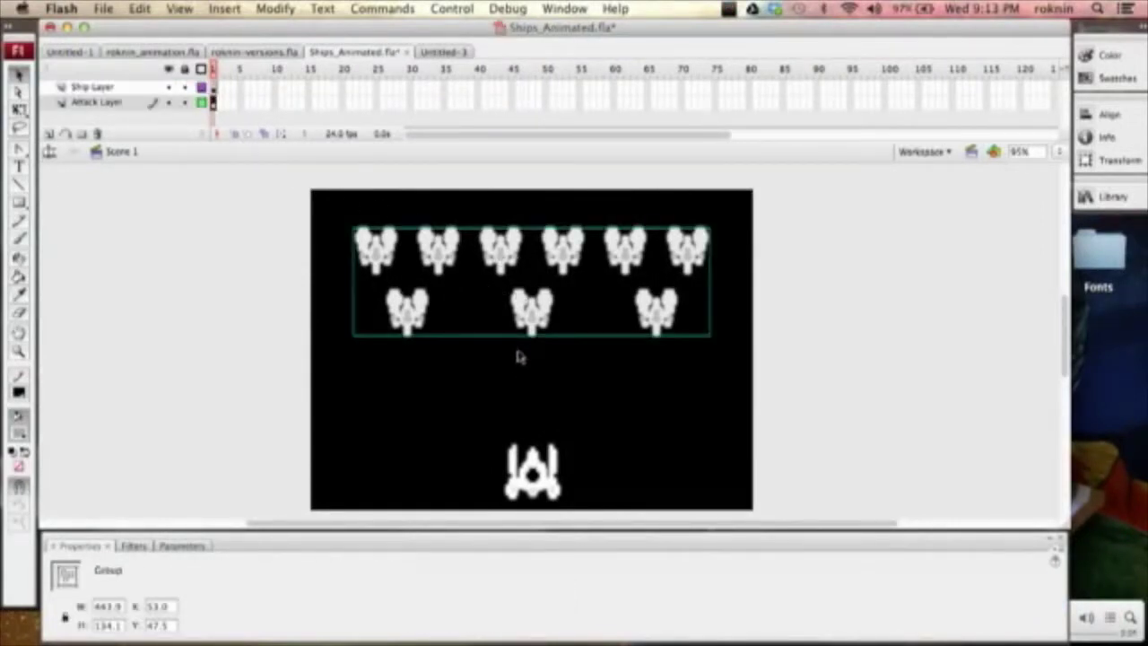
left_click(224, 11)
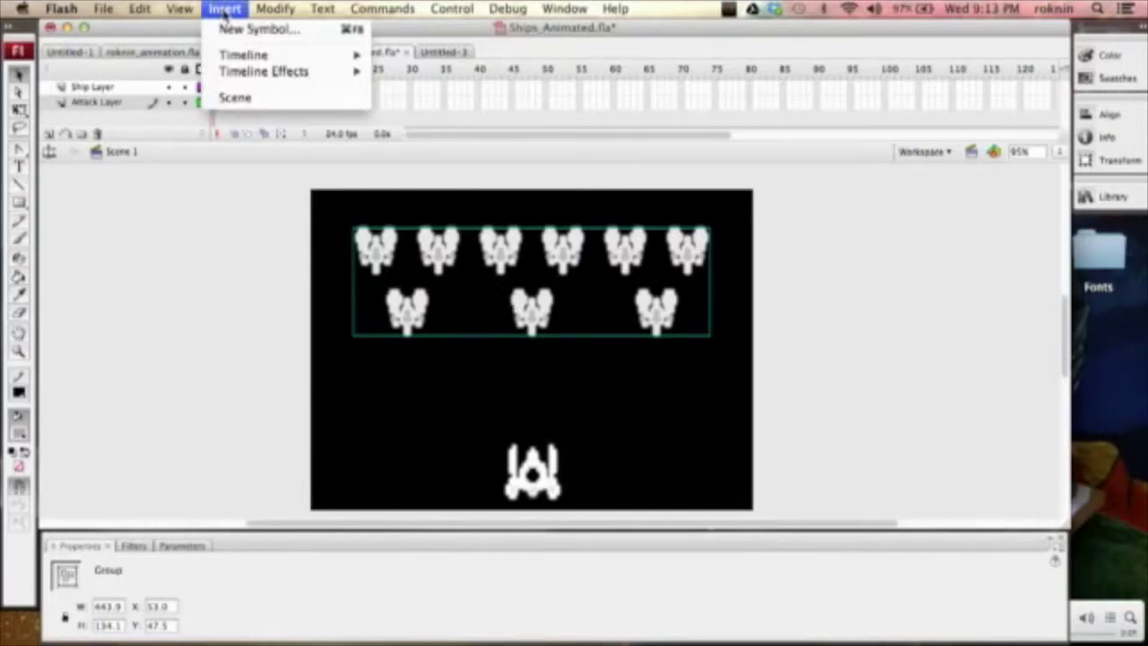
mouse_move(274, 11)
left_click(314, 289)
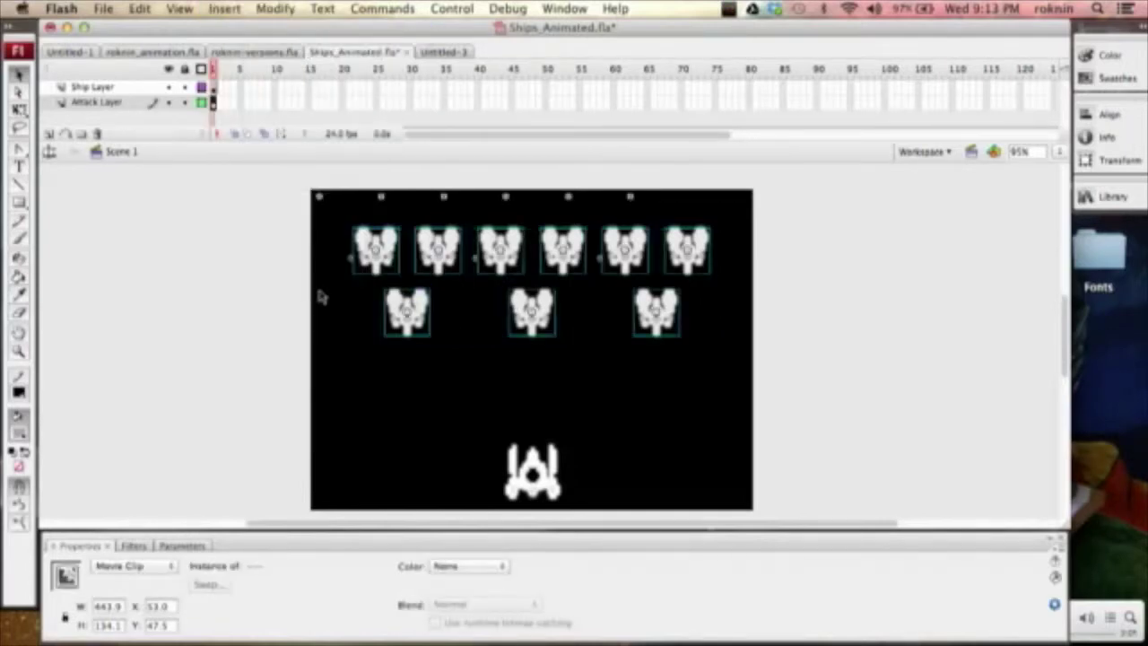
Step: Paste the lower-left Enemy Ship into Untitled-3, view its library, then close it unsaved
left_click(348, 327)
left_click(405, 313)
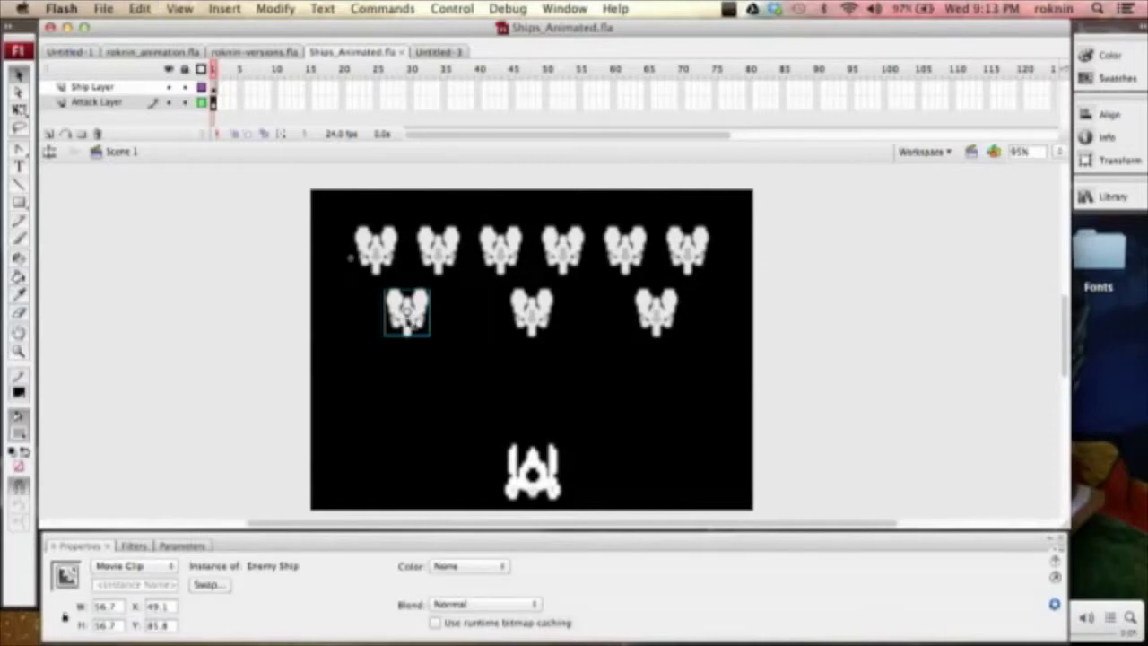
left_click(438, 52)
key("ctrl+v")
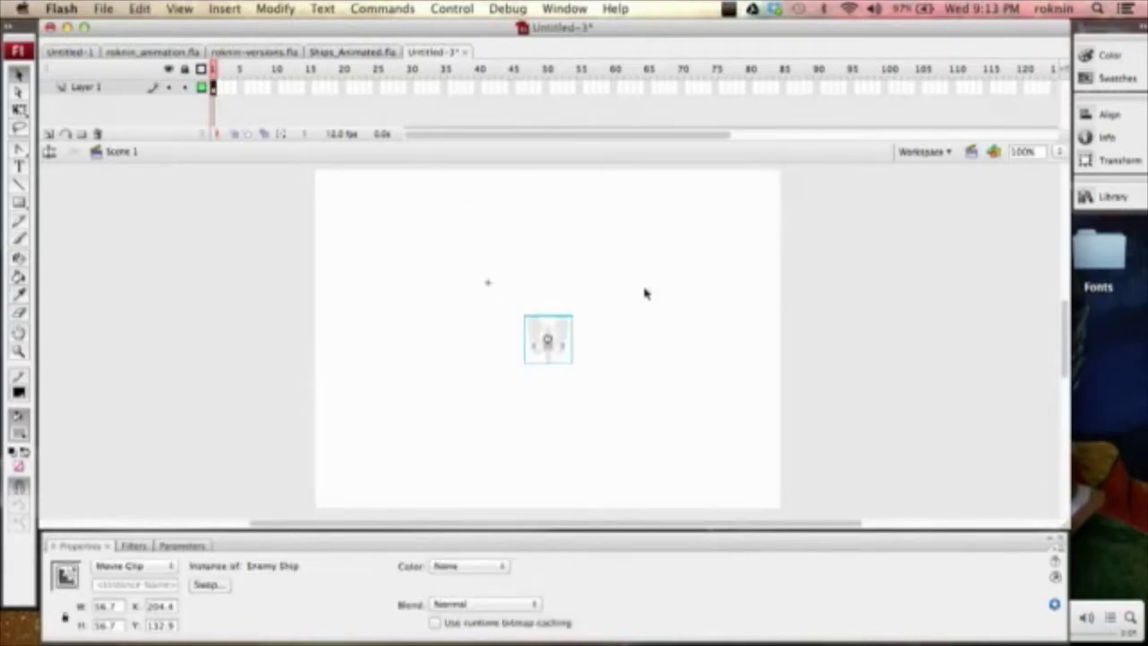
left_click(1105, 196)
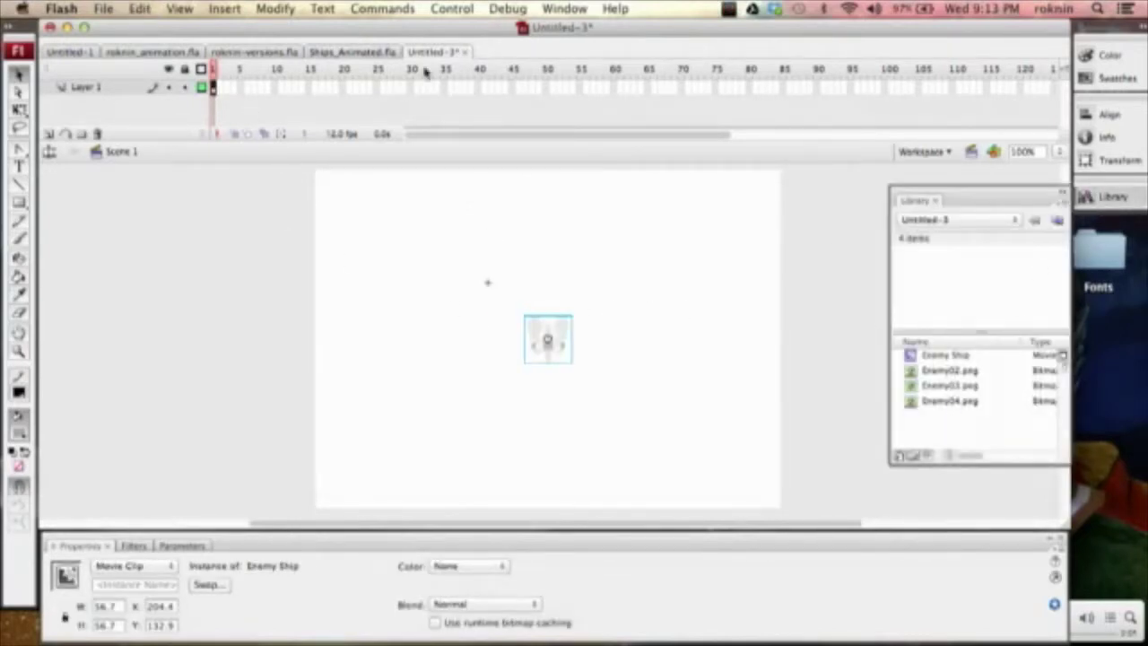
left_click(465, 52)
left_click(499, 143)
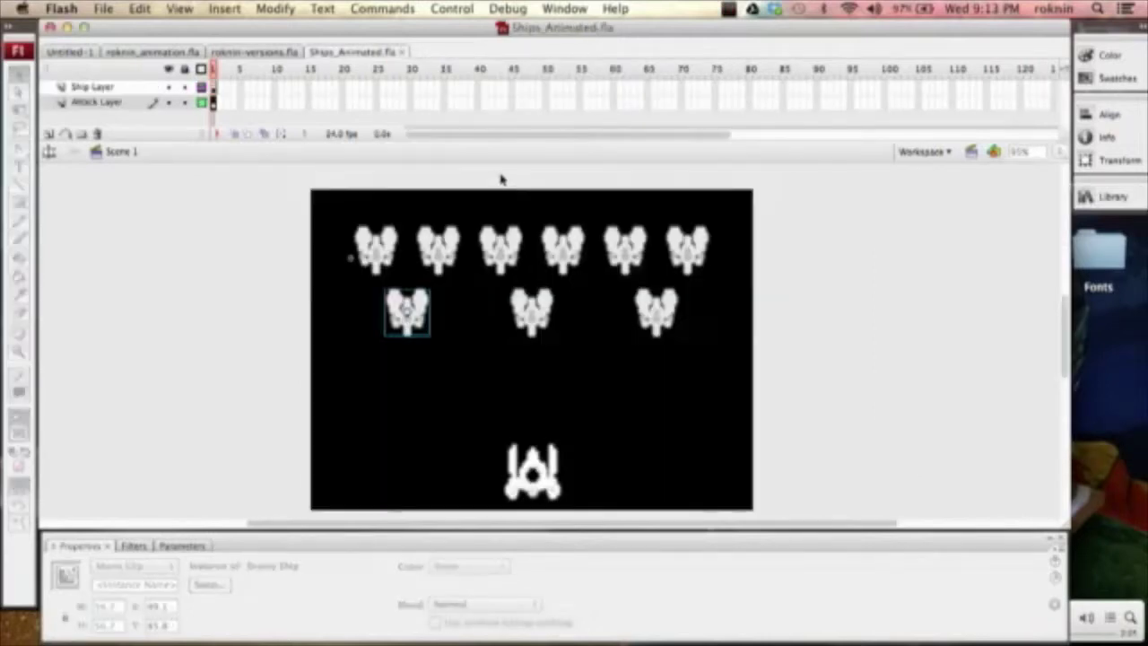
Step: Create another new ActionScript 3.0 Flash document, Untitled-4
left_click(104, 9)
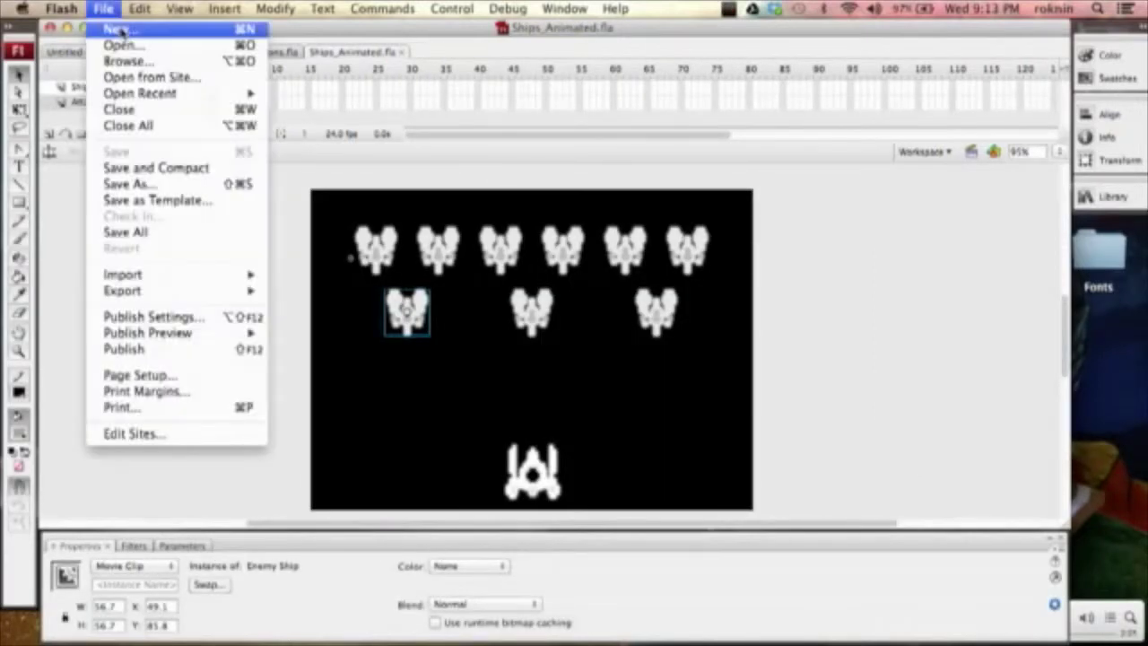
left_click(119, 32)
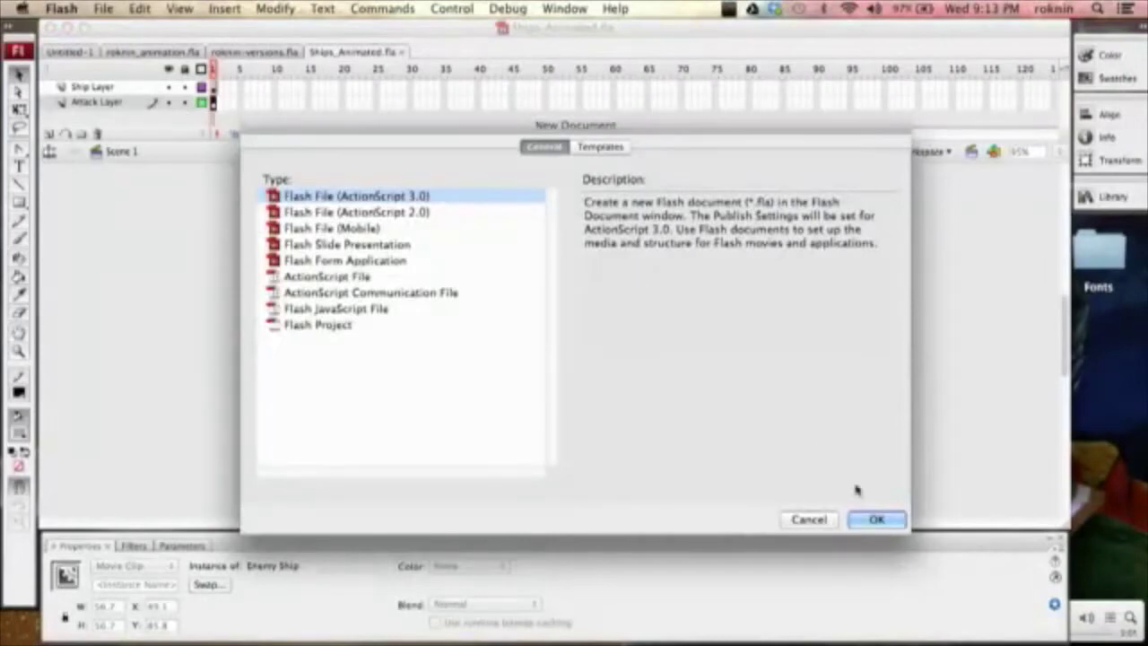
left_click(877, 520)
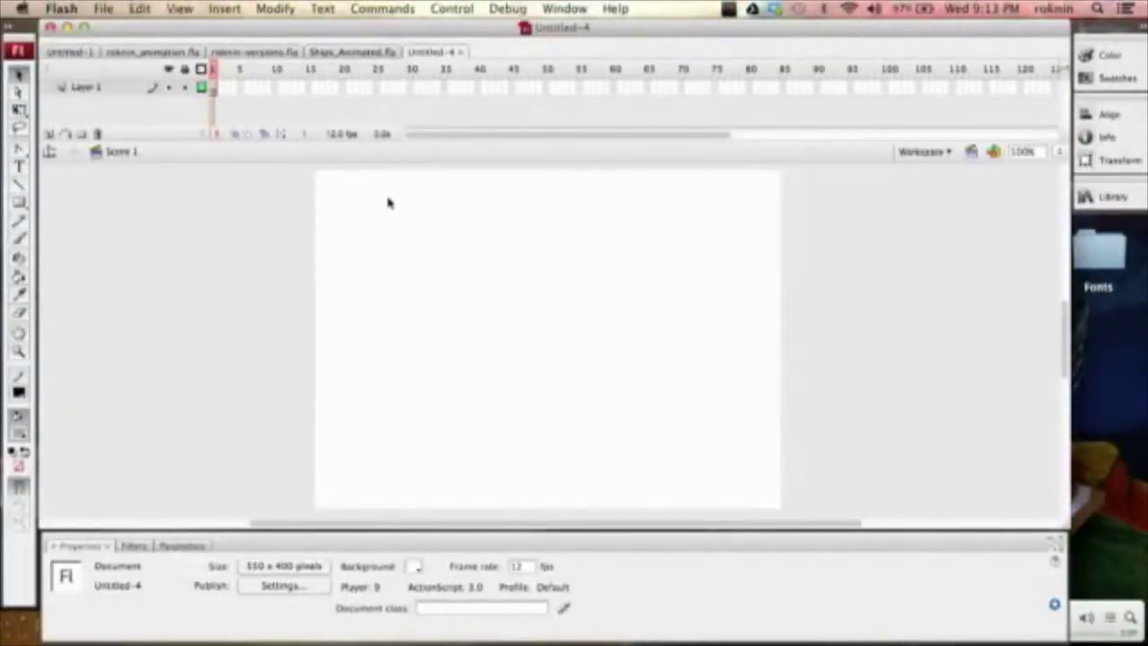
Step: Close the Untitled-1 document and bring Untitled-4 to the front
left_click(354, 52)
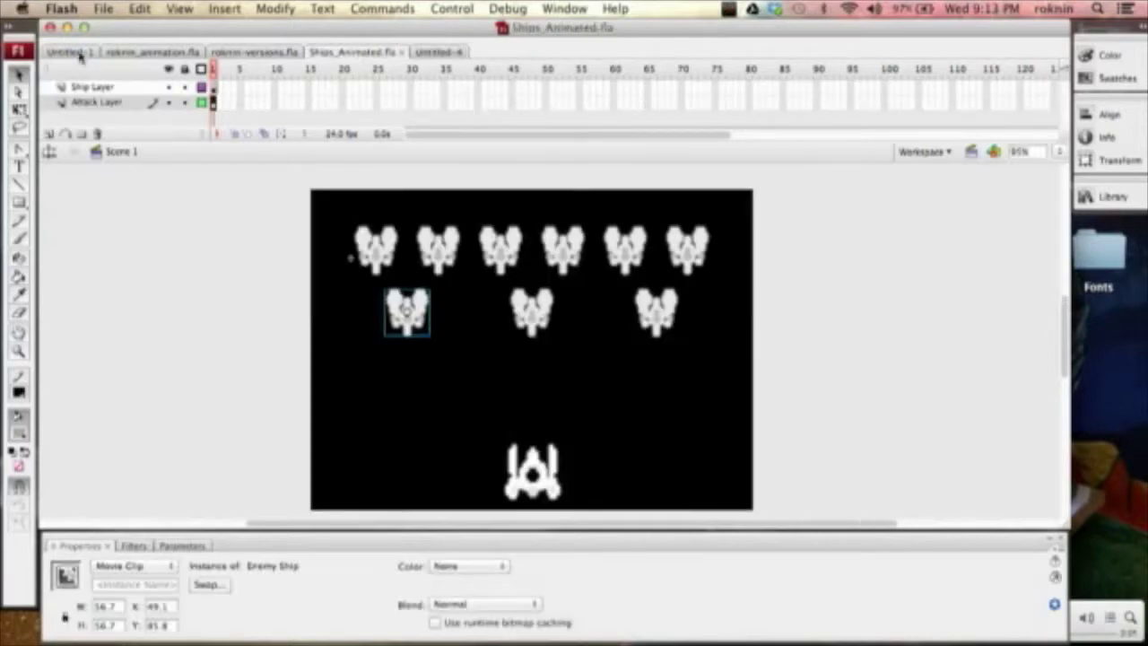
left_click(70, 53)
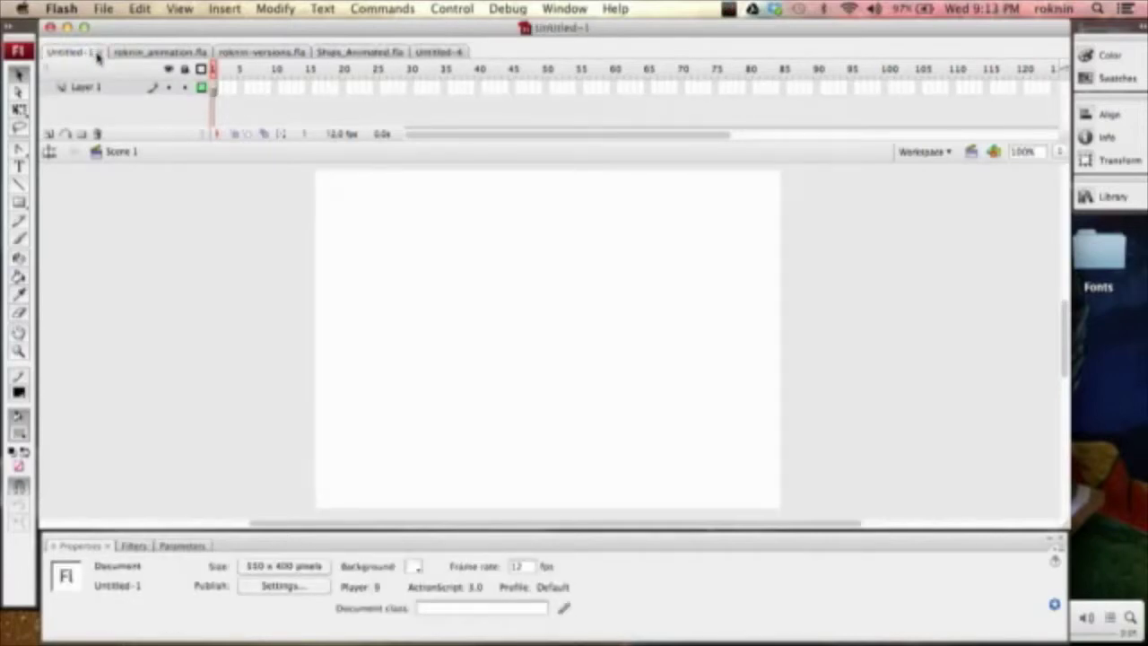
left_click(98, 52)
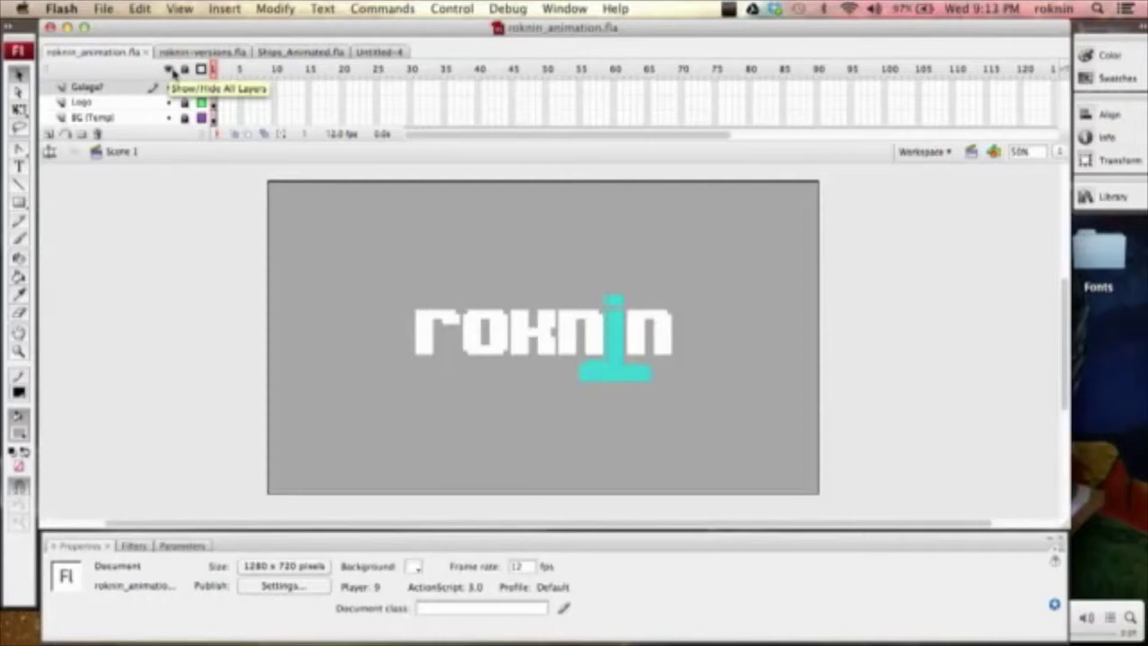
left_click(235, 51)
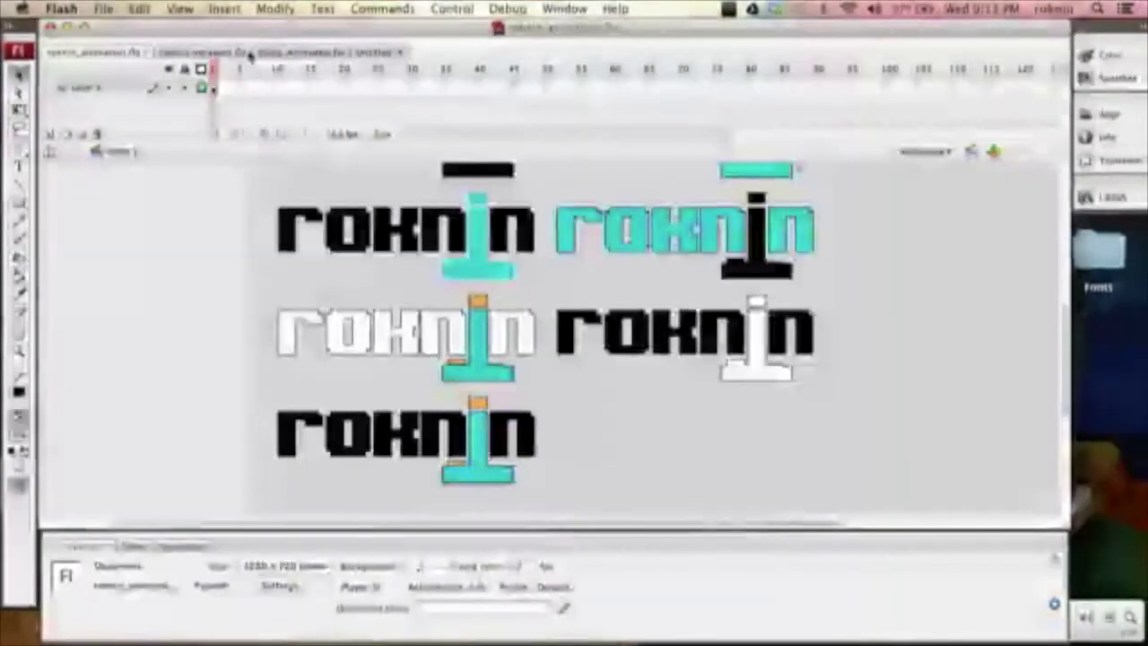
left_click(285, 52)
left_click(377, 52)
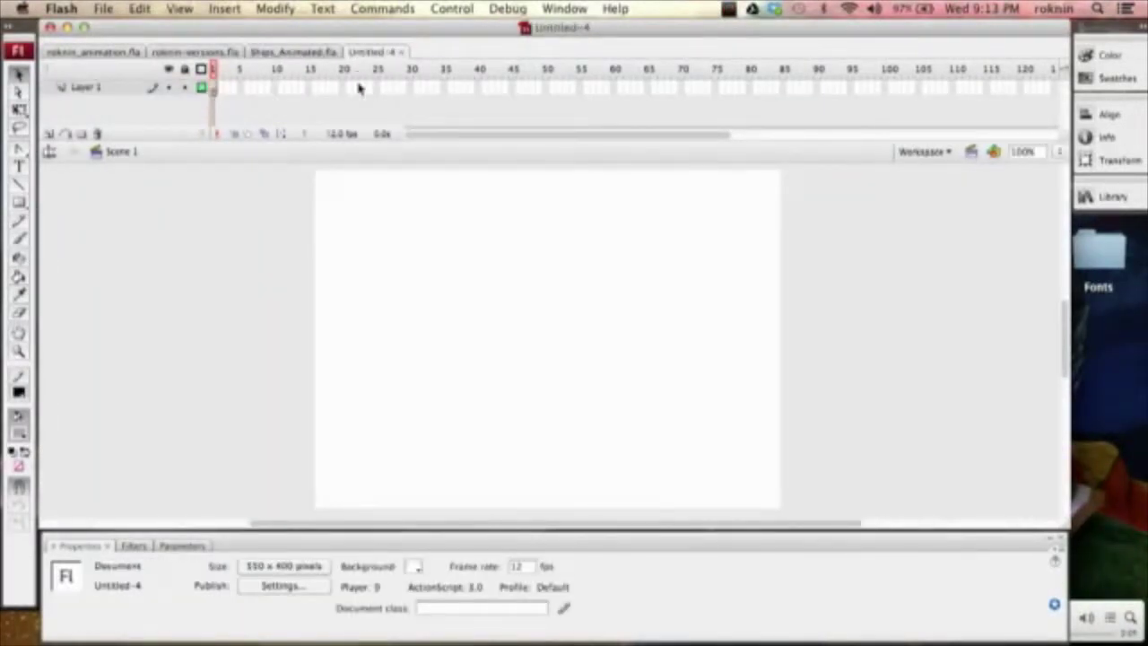
Step: Set Untitled-4's background colour to black in Document Properties
double_click(334, 134)
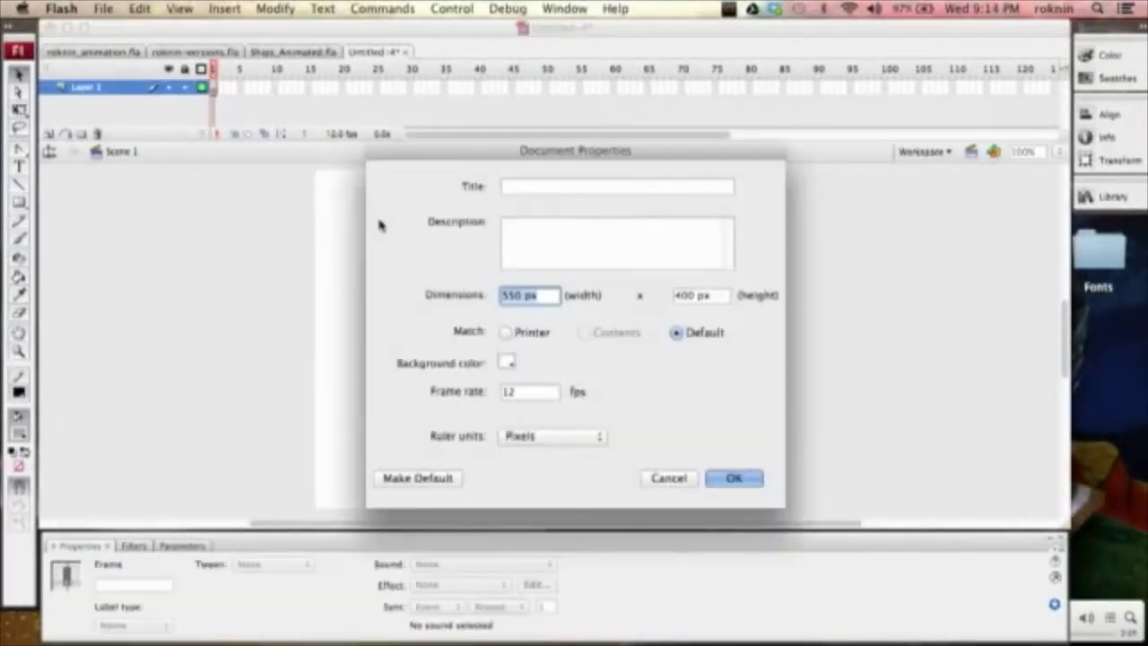
left_click(508, 362)
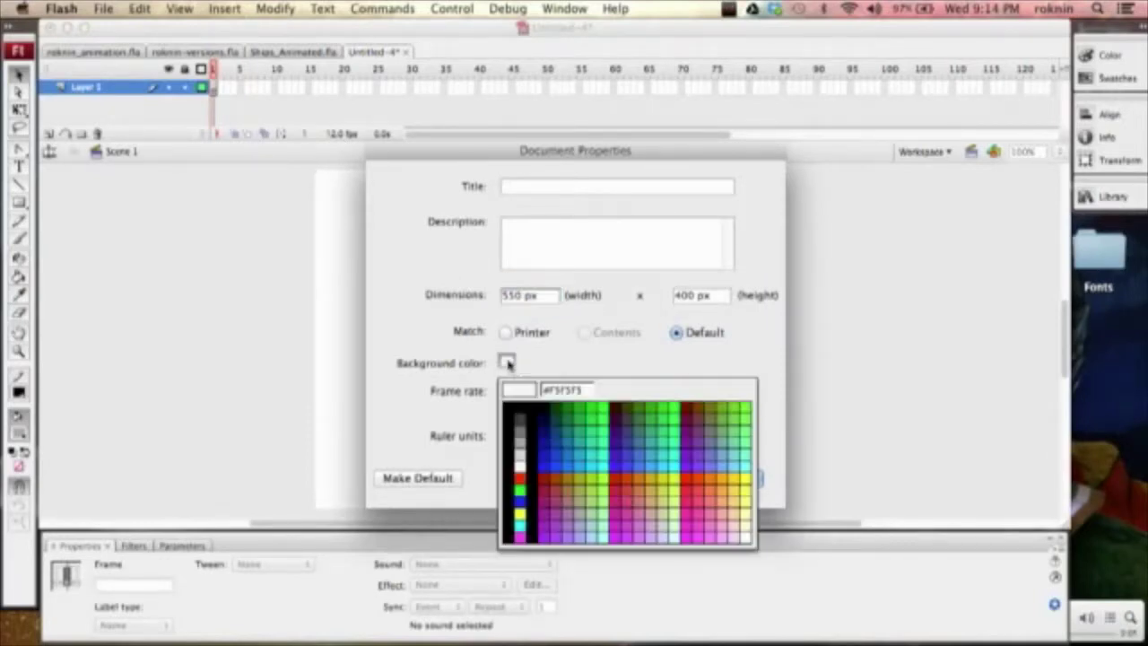
left_click(520, 402)
left_click(734, 478)
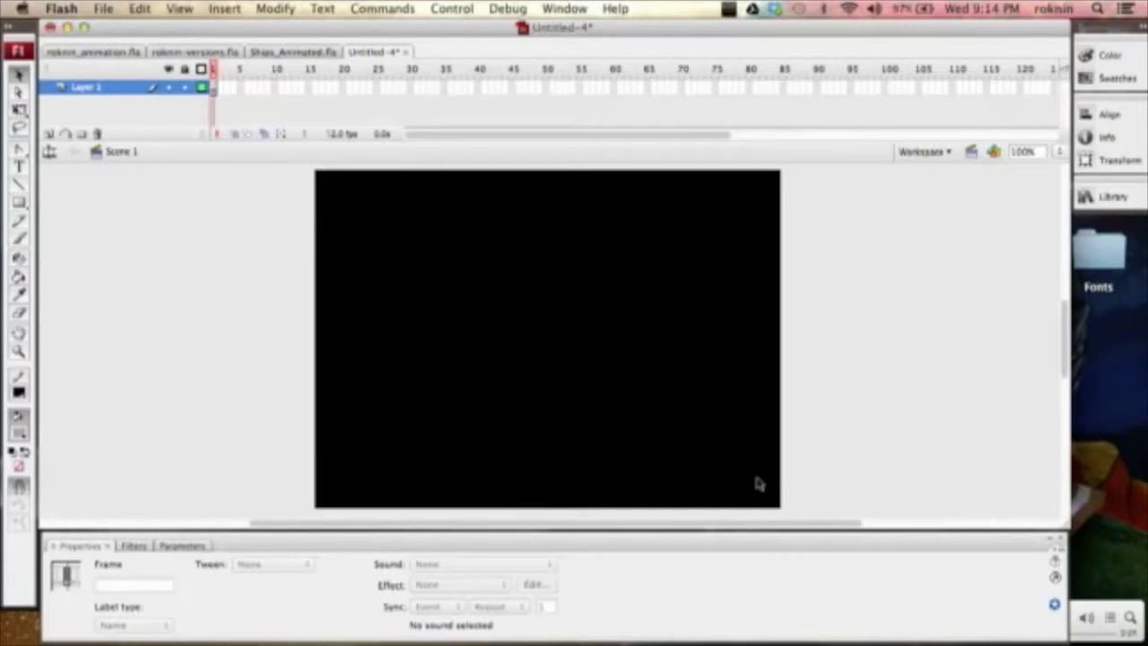
Step: Rename Untitled-4's Layer 1 to 'Particle Bomb' in the timeline
double_click(97, 87)
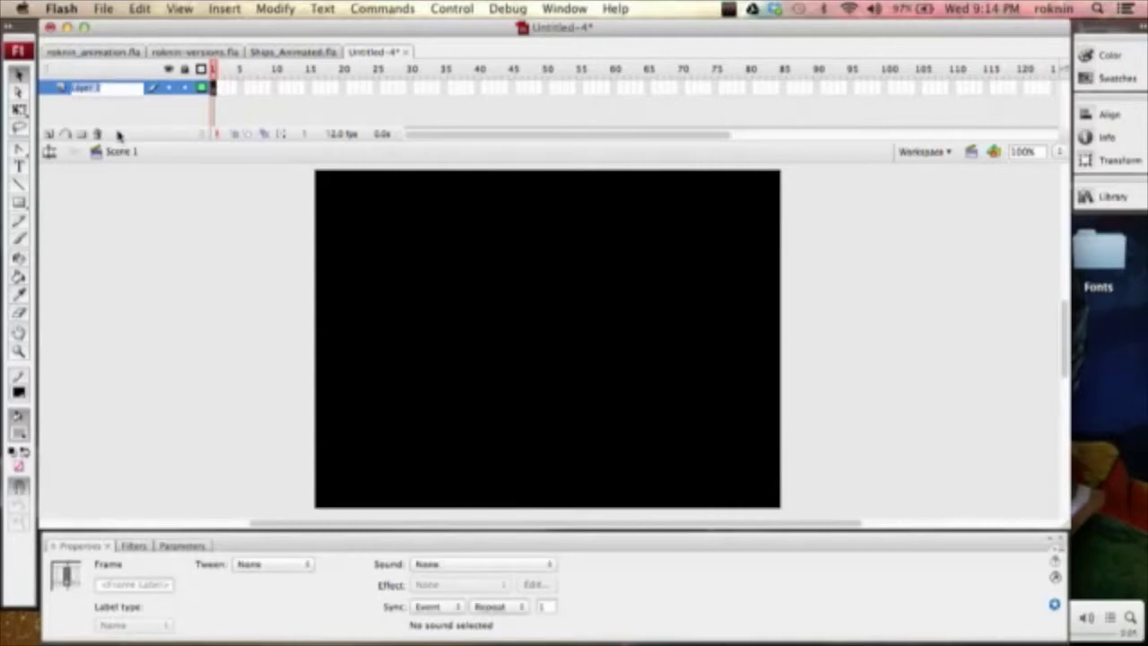
type("ba")
type("rticc")
key("BackSpace")
key("Return")
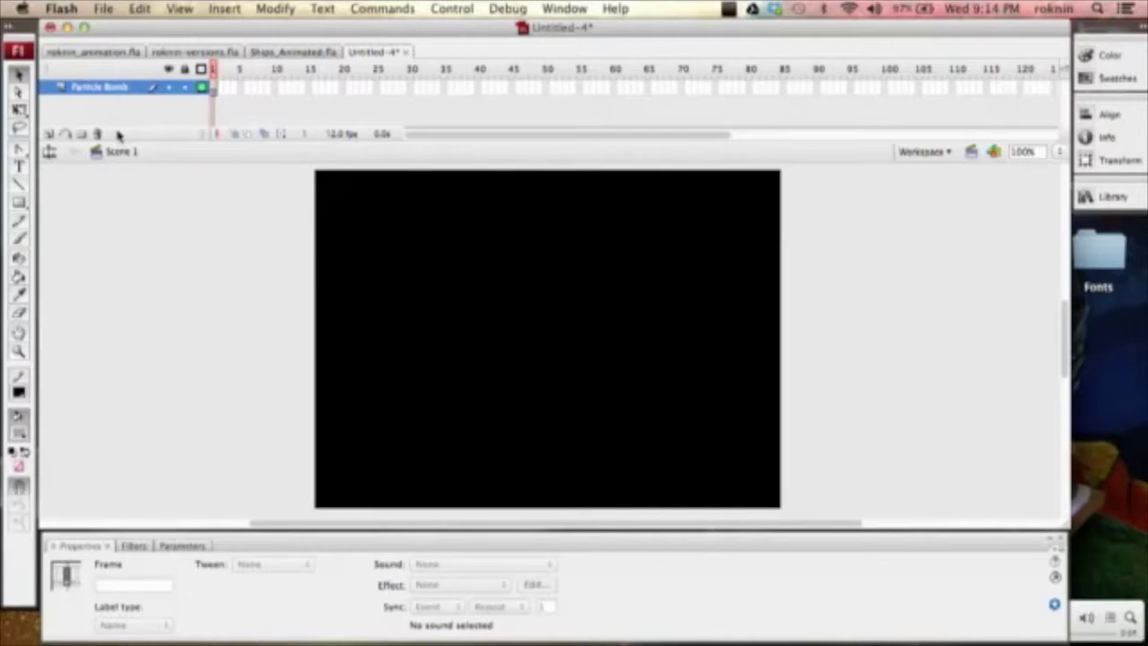
Step: In Ships_Animated.fla, draw a small square above the player ship and remove its outline
left_click(329, 52)
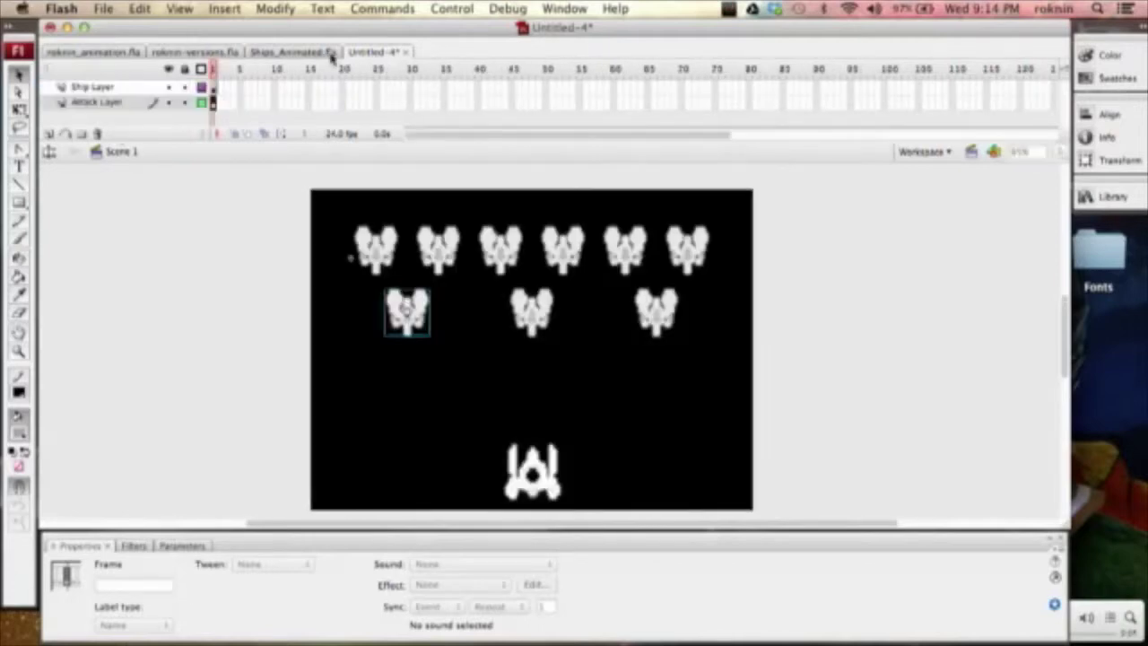
key("r")
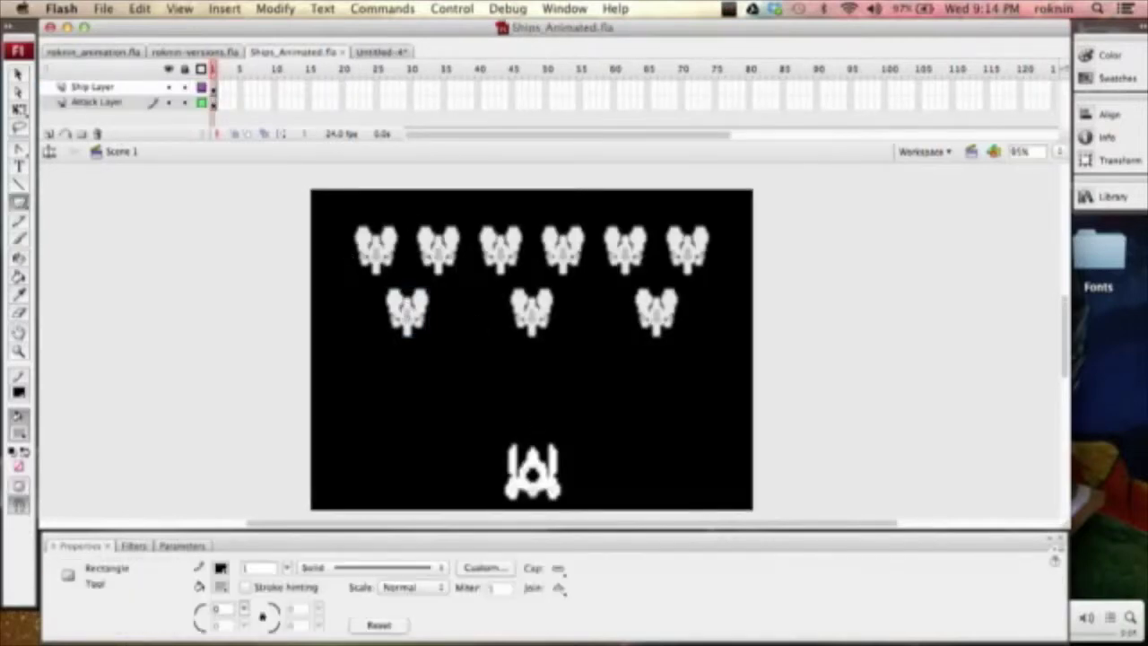
left_click_drag(529, 403, 535, 411)
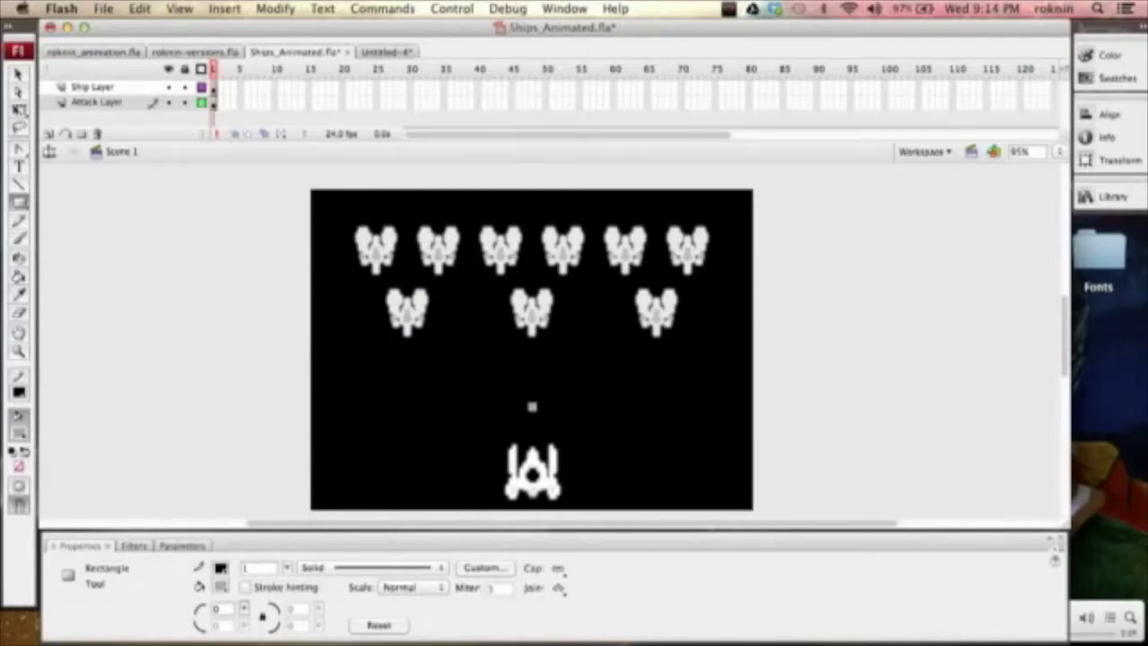
left_click(532, 408)
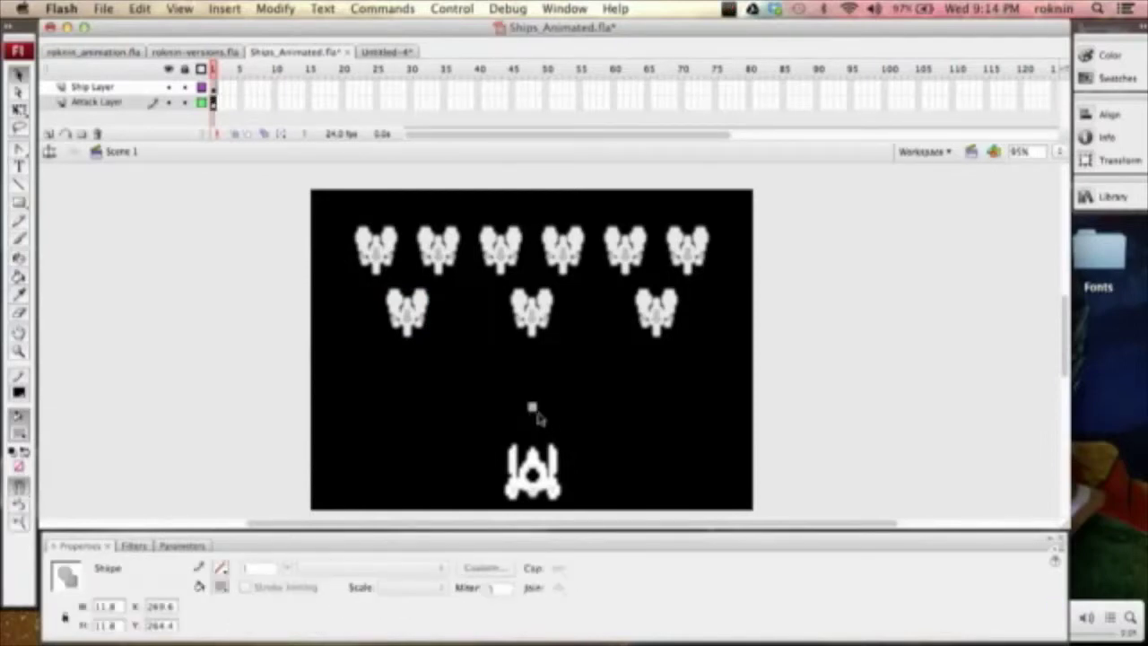
left_click(20, 392)
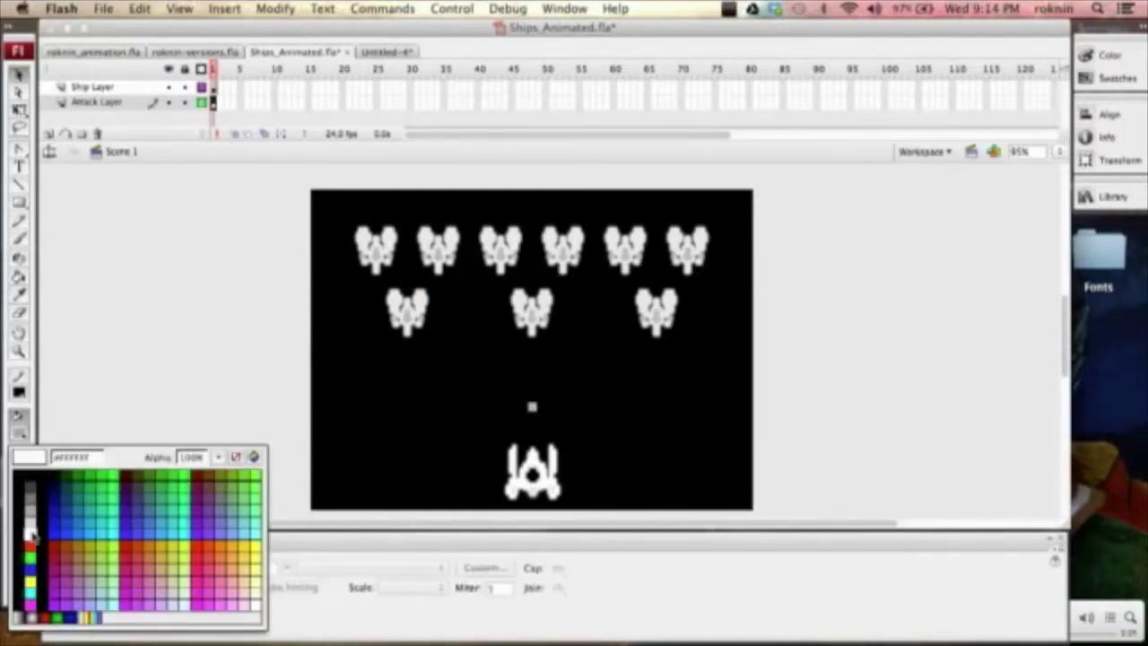
left_click(37, 531)
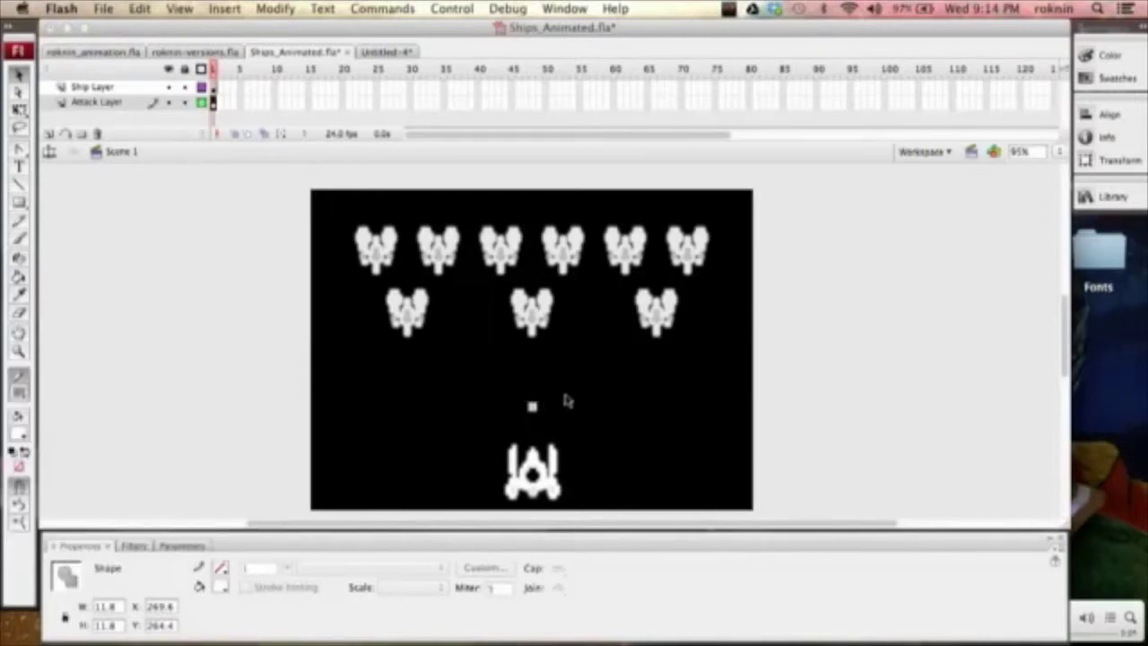
left_click_drag(517, 393, 559, 434)
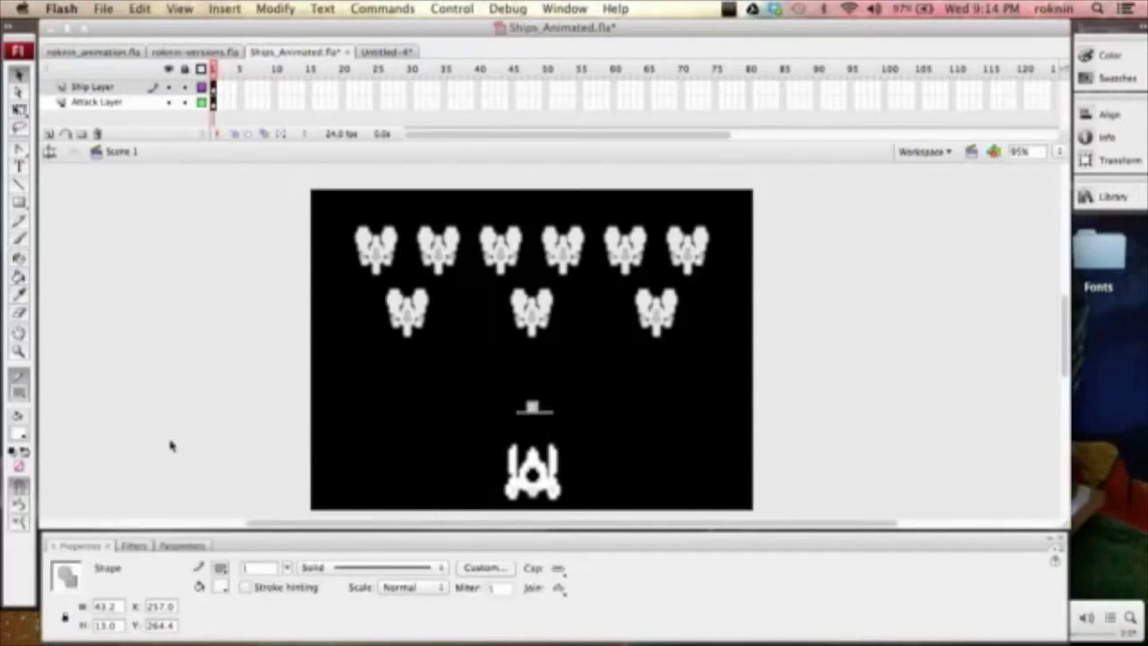
left_click(20, 395)
left_click(235, 417)
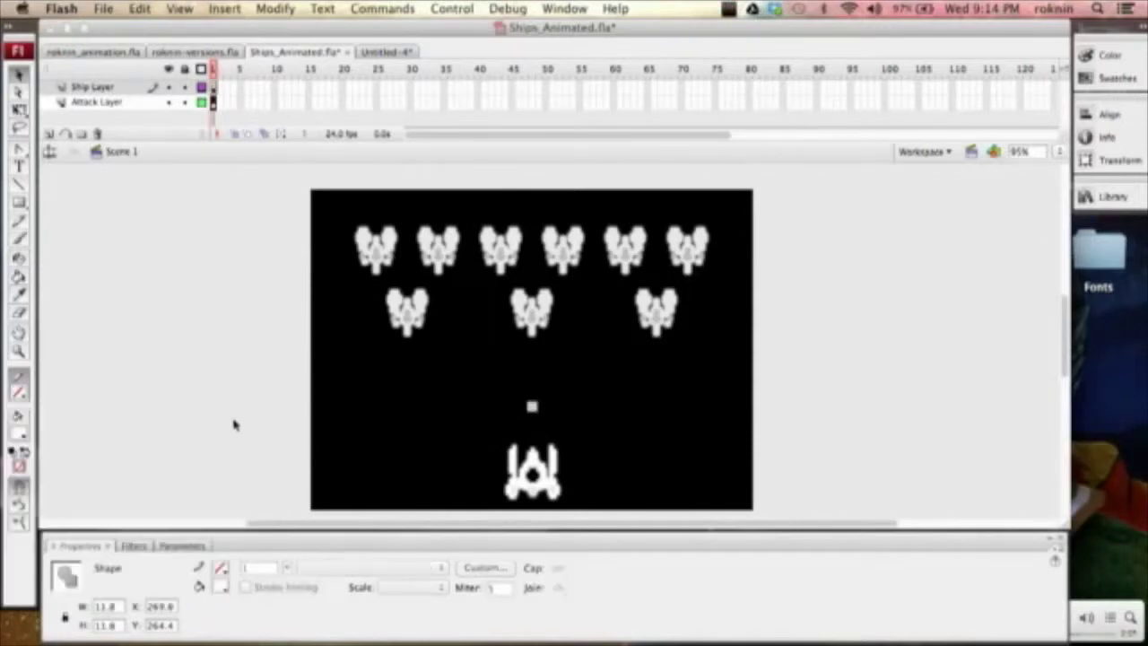
left_click(576, 436)
mouse_move(542, 415)
left_mouse_down()
mouse_move(530, 402)
mouse_move(535, 414)
left_mouse_up()
Step: Convert the square into a movie clip symbol named Bullets
right_click(529, 404)
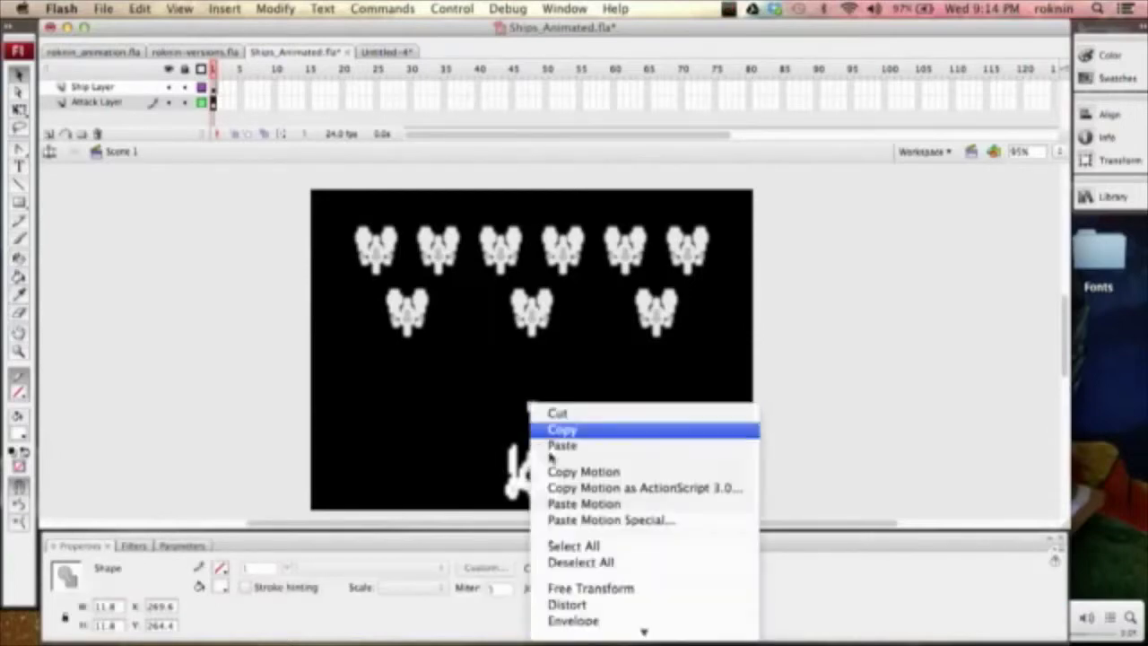
left_click(617, 602)
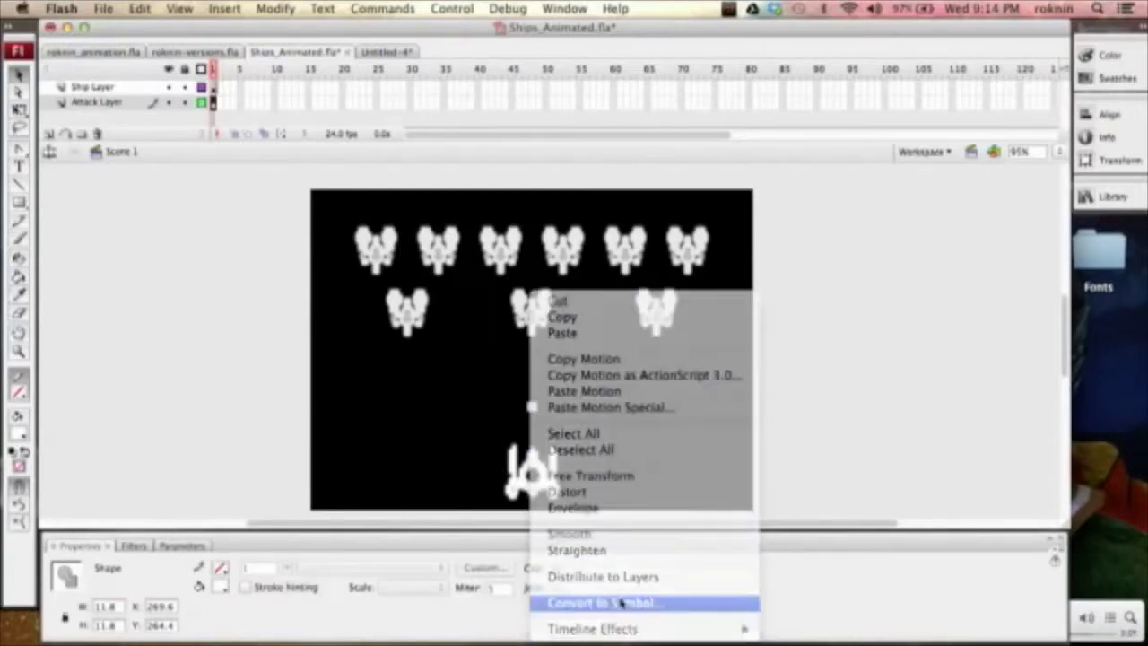
type("Bullets")
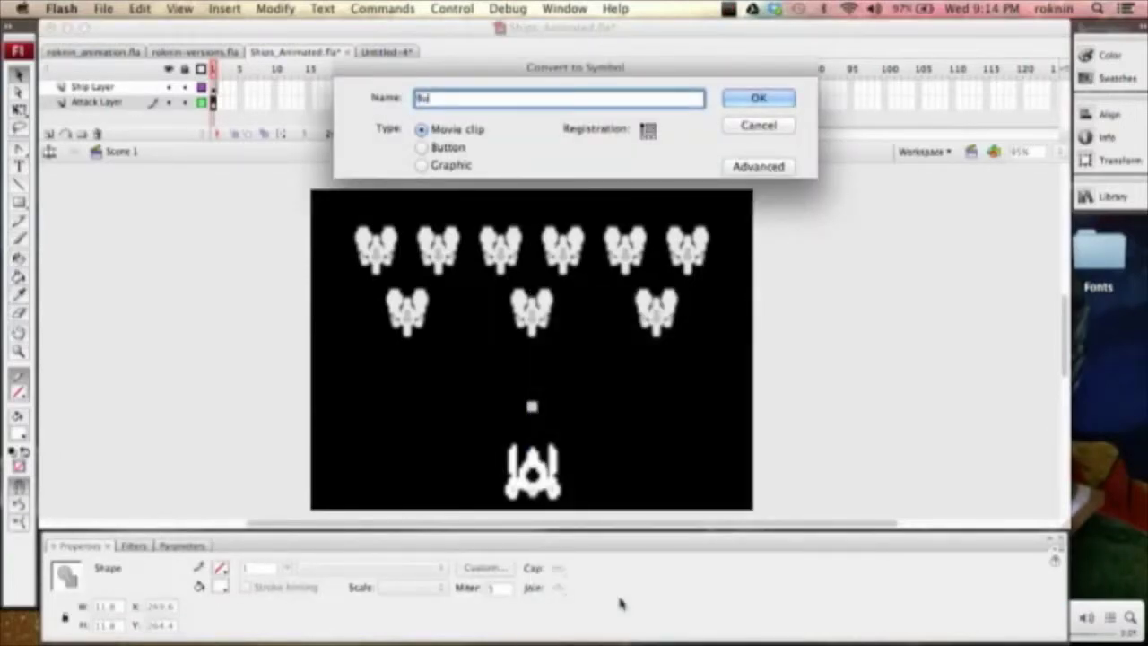
key("Return")
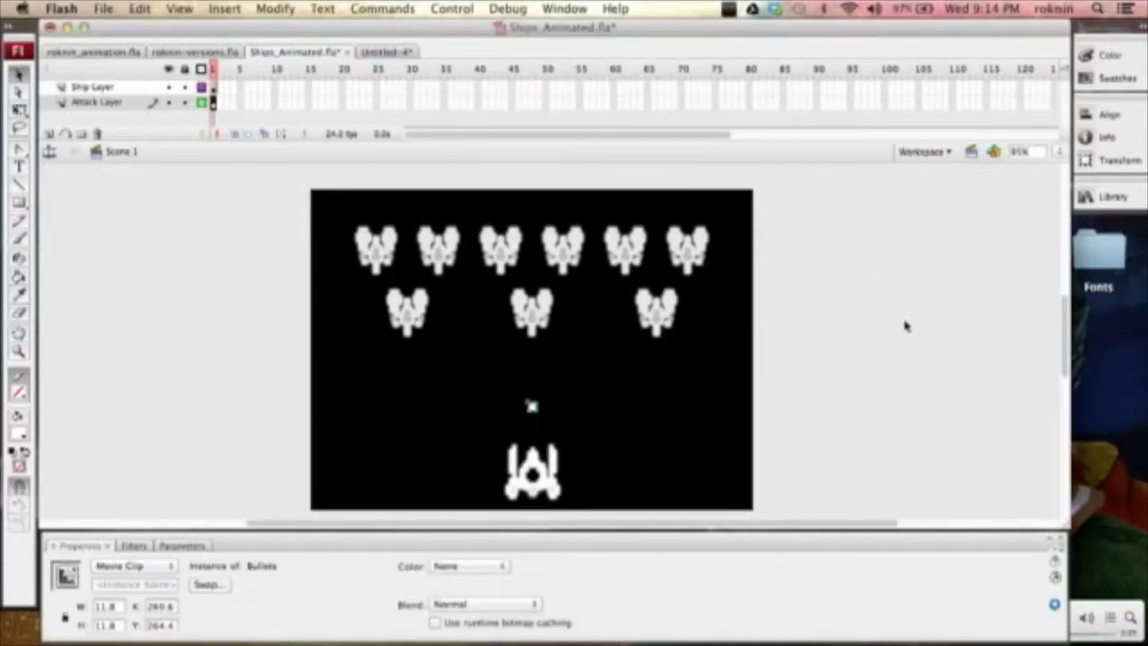
left_click(723, 403)
Step: Replace the trial Blur filters on Bullets with a Glow filter of blur 12
left_click(534, 410)
left_click(134, 545)
left_click(61, 563)
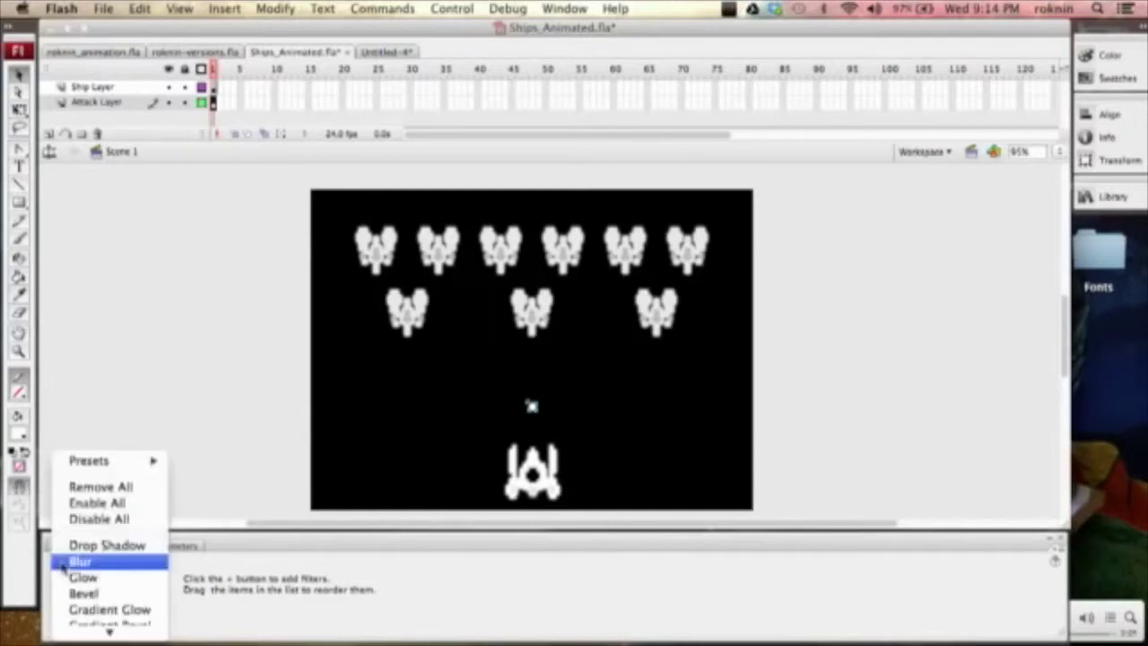
left_click(80, 561)
left_click(61, 565)
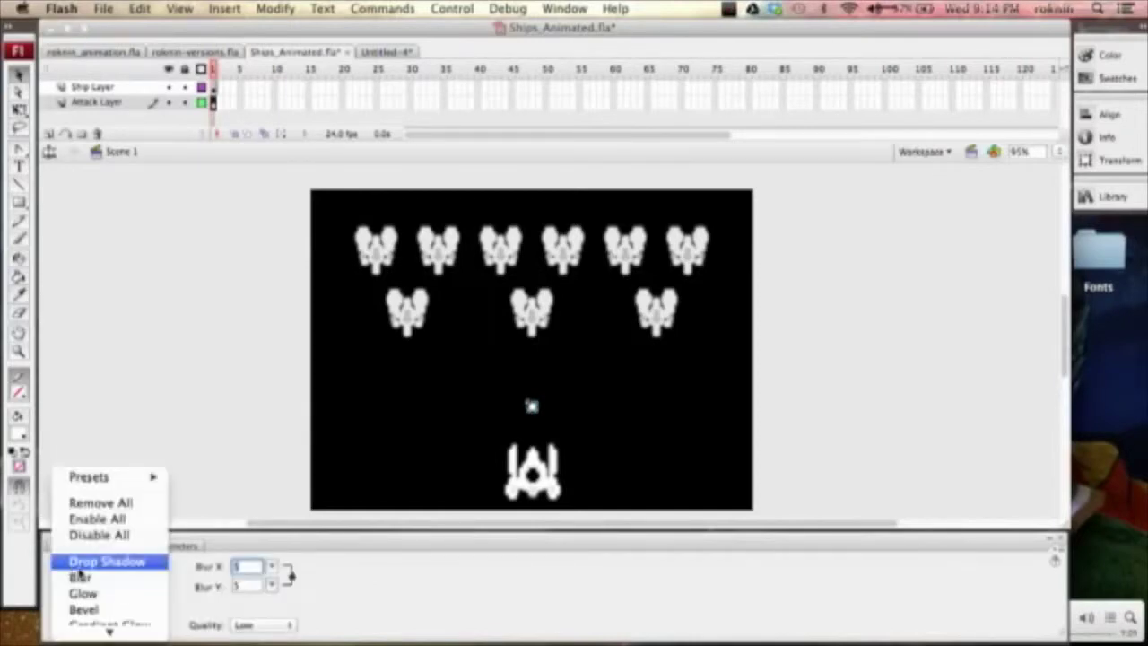
left_click(81, 577)
left_click(74, 564)
left_click(74, 563)
left_click(57, 563)
left_click(89, 592)
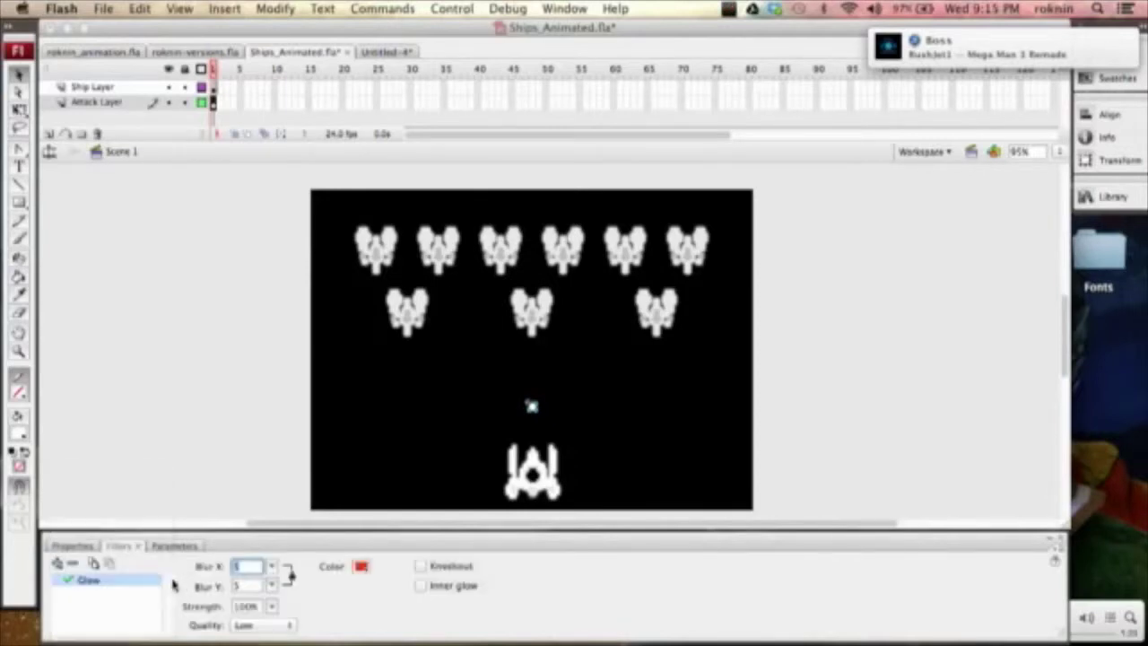
left_click_drag(271, 566, 285, 574)
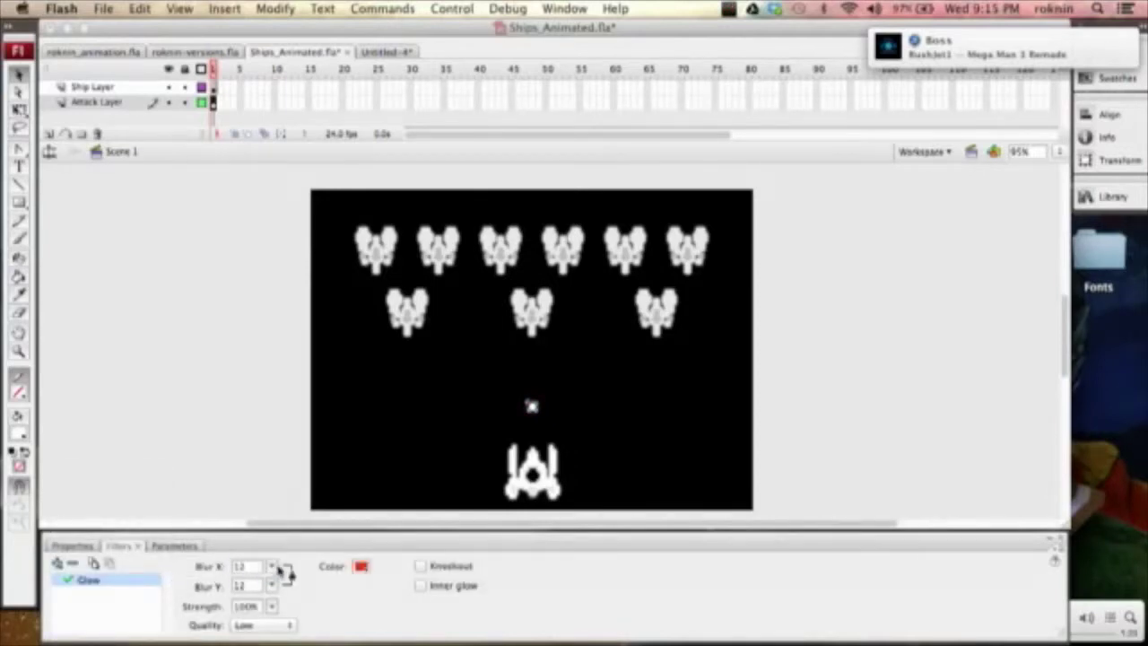
Step: Set the glow colour to white and its strength to 115%
left_click(360, 565)
left_click(359, 562)
left_click(360, 569)
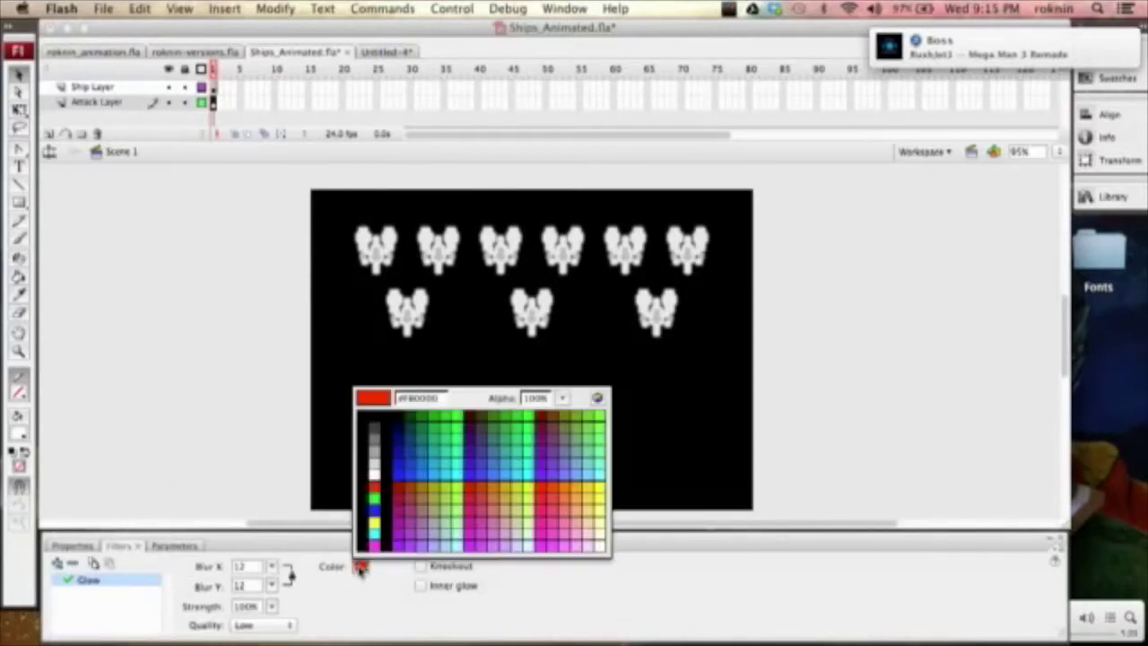
left_click(598, 489)
left_click(361, 568)
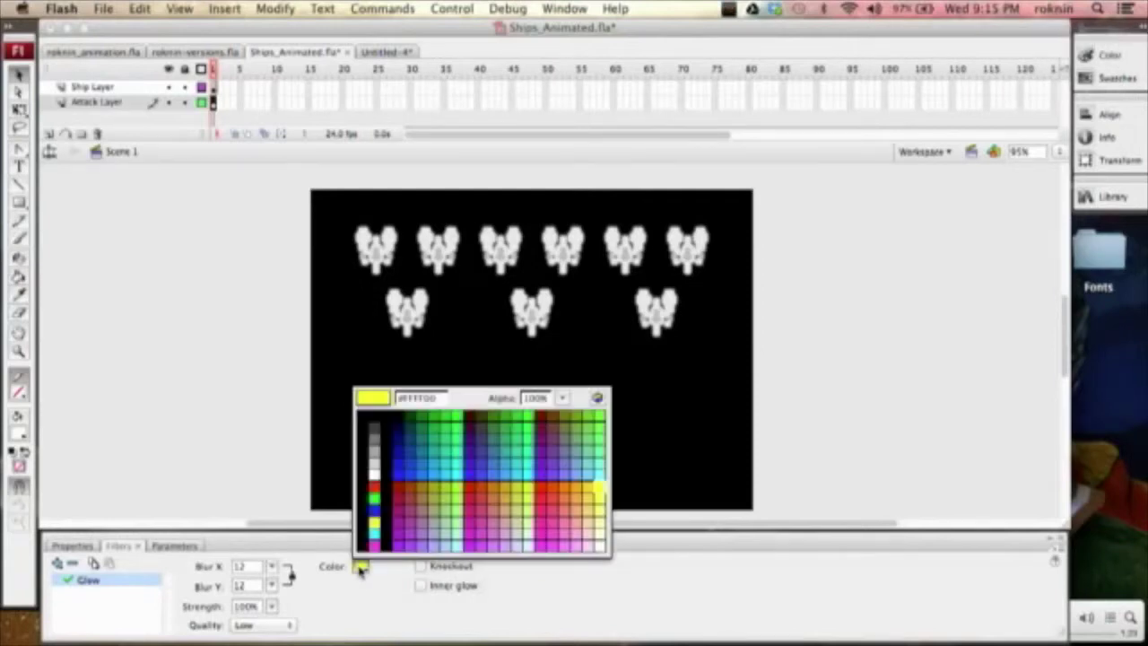
left_click(374, 473)
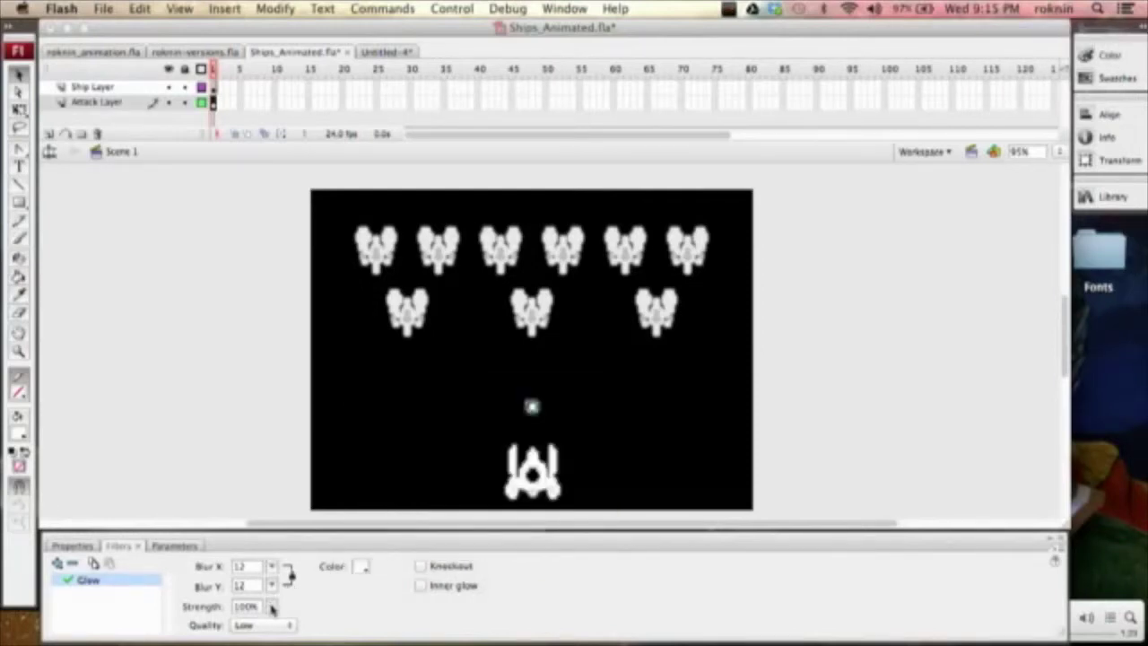
left_click_drag(272, 608, 271, 597)
left_click(776, 360)
left_click(532, 407)
left_click(789, 352)
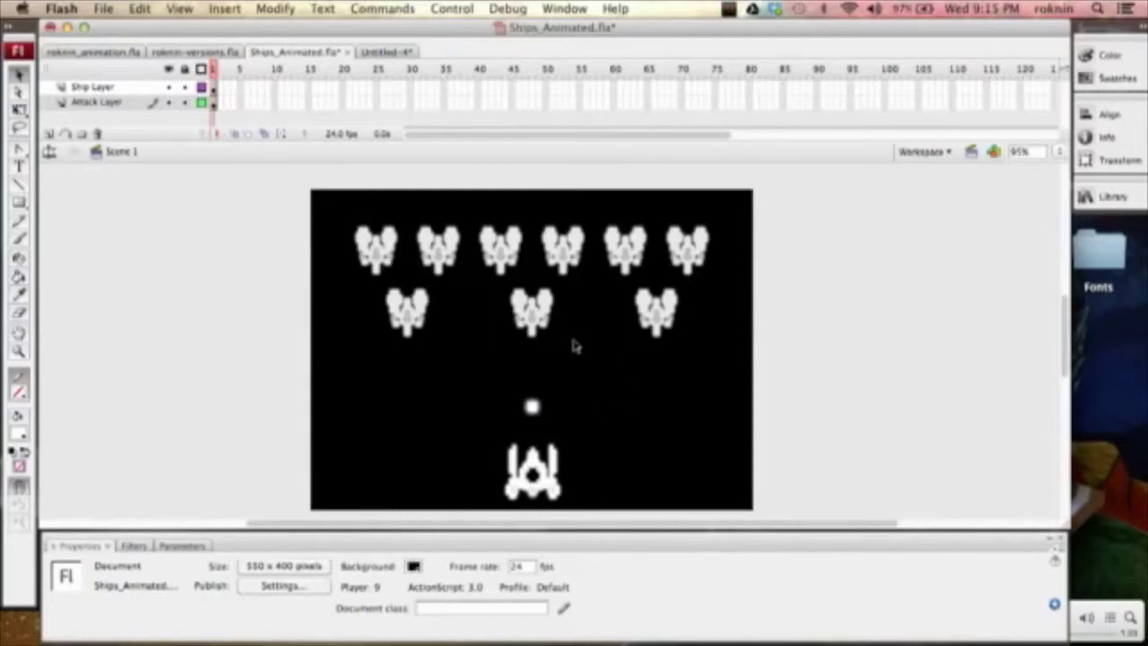
Step: Test the Ships_Animated movie, close the SWF preview, and switch to Untitled-4
key("super+Return")
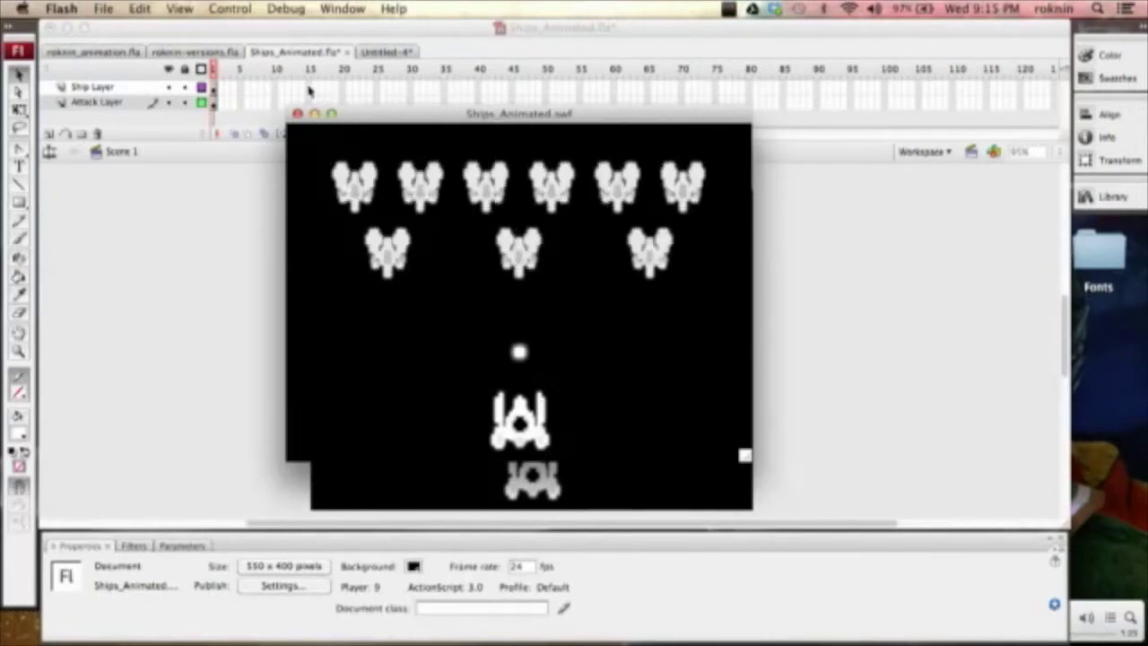
left_click(297, 114)
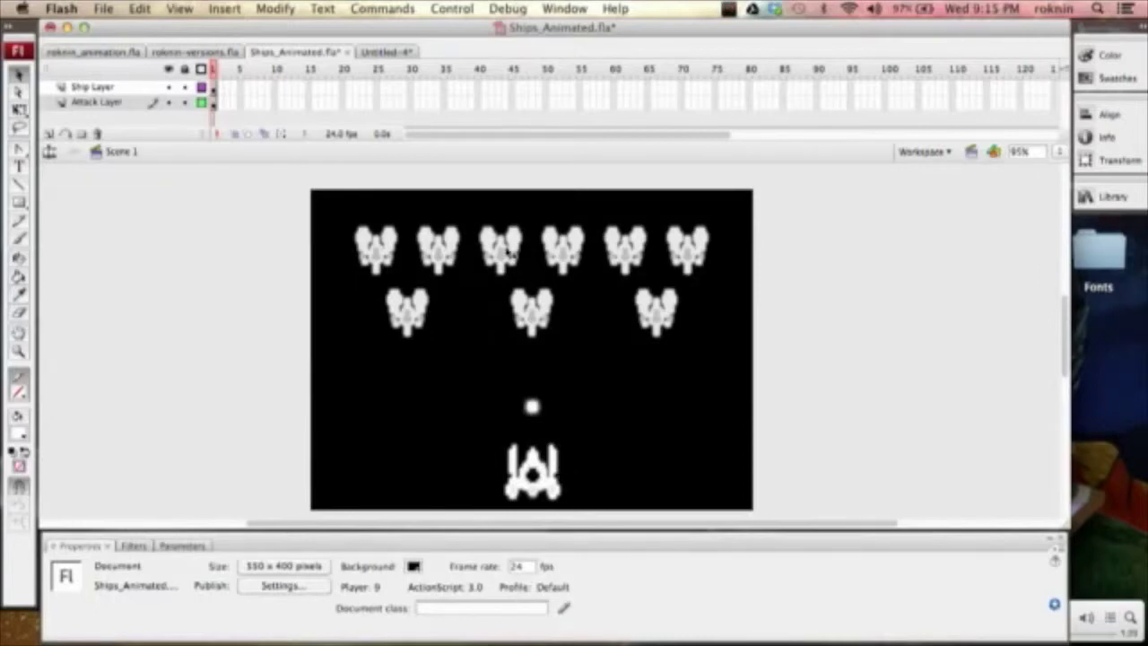
left_click(389, 53)
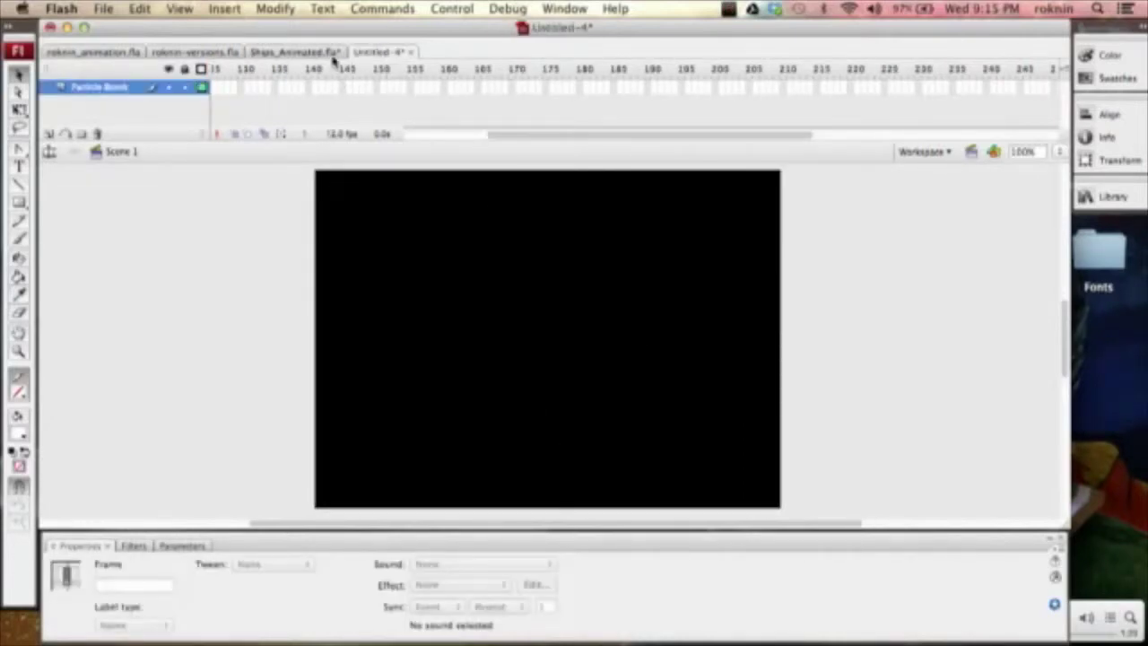
Step: Close the roknin-versions.fla logo file and return to roknin_animation.fla
left_click(301, 54)
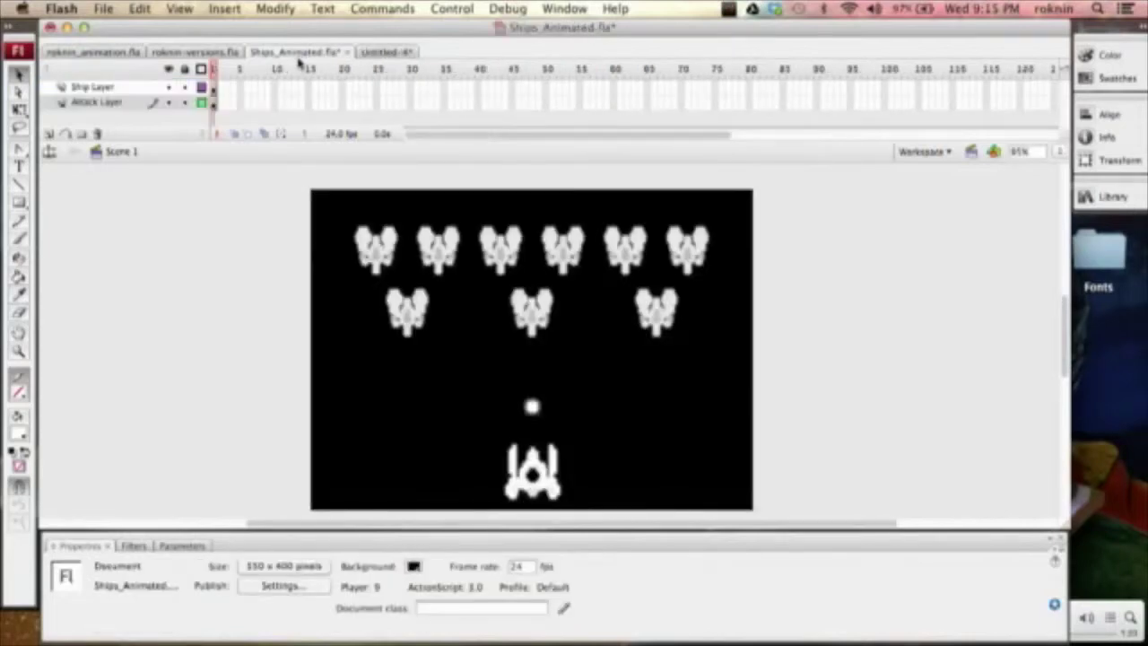
left_click(230, 53)
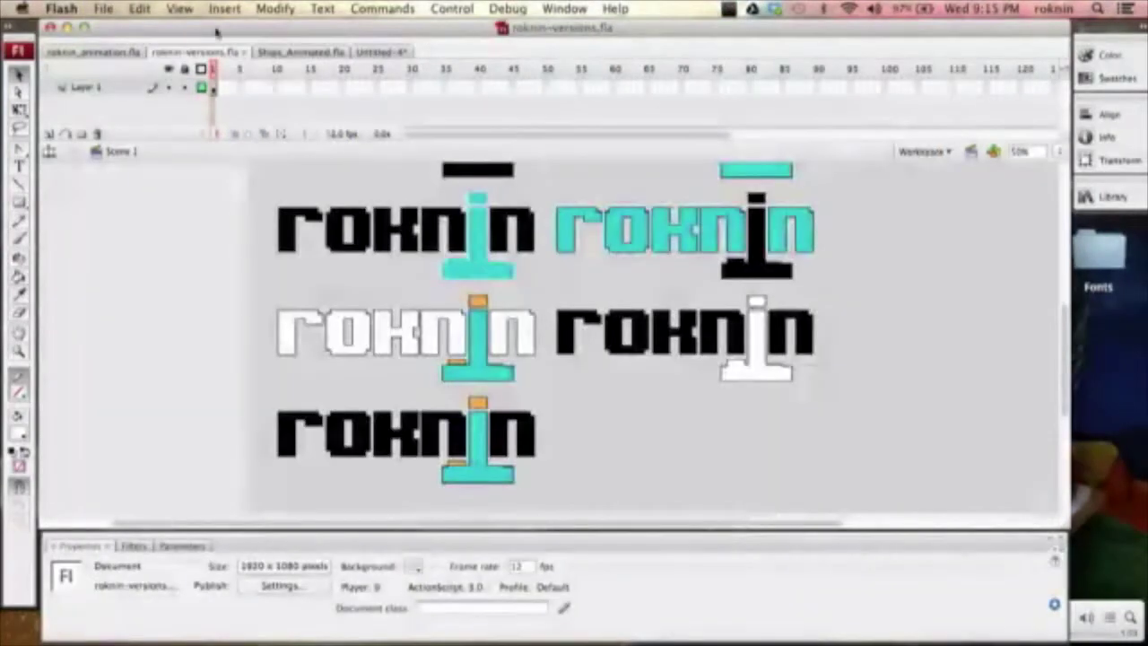
left_click(134, 52)
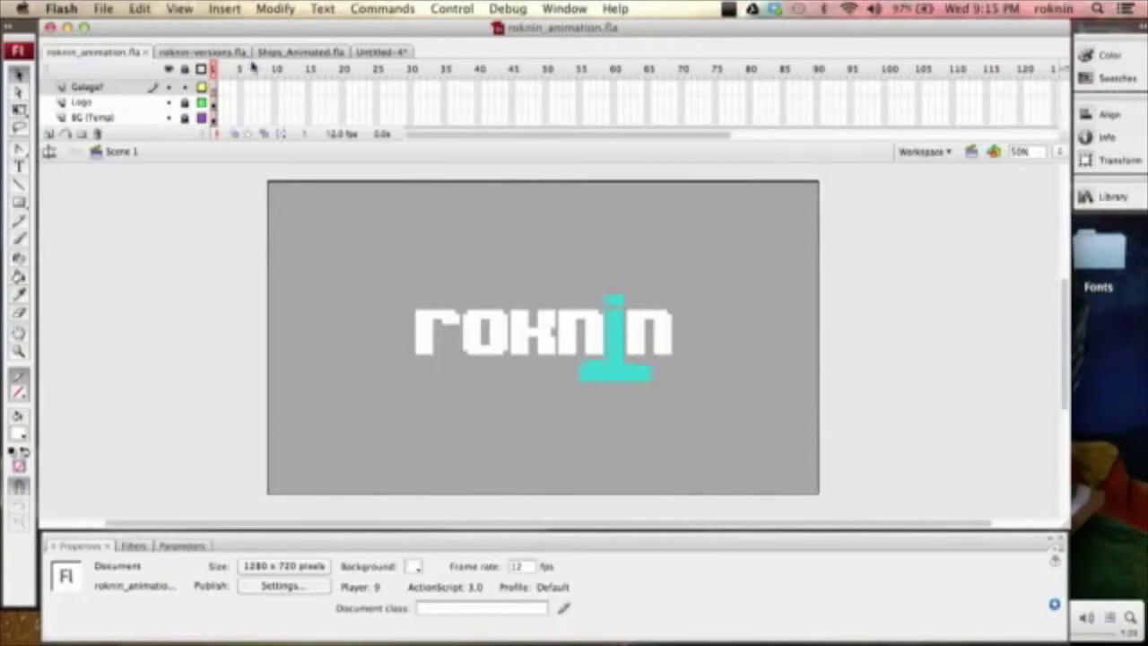
left_click(235, 53)
left_click(249, 52)
left_click(135, 52)
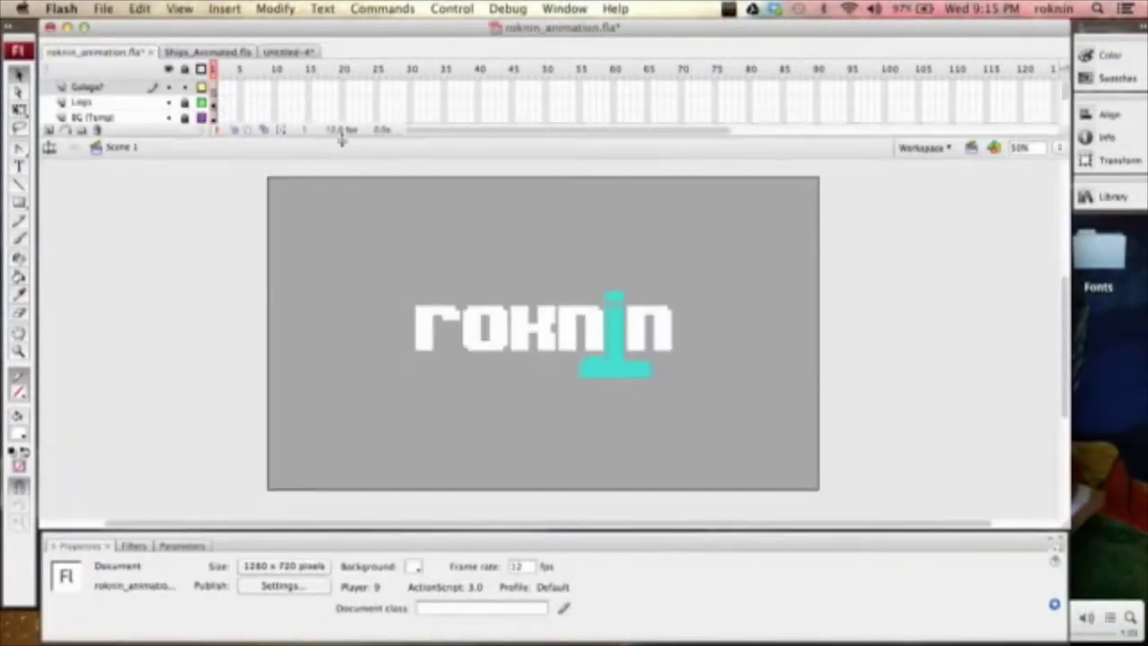
Step: Give roknin_animation.fla a black stage background in Document Properties
key("super+alt+t")
key("super+alt+t")
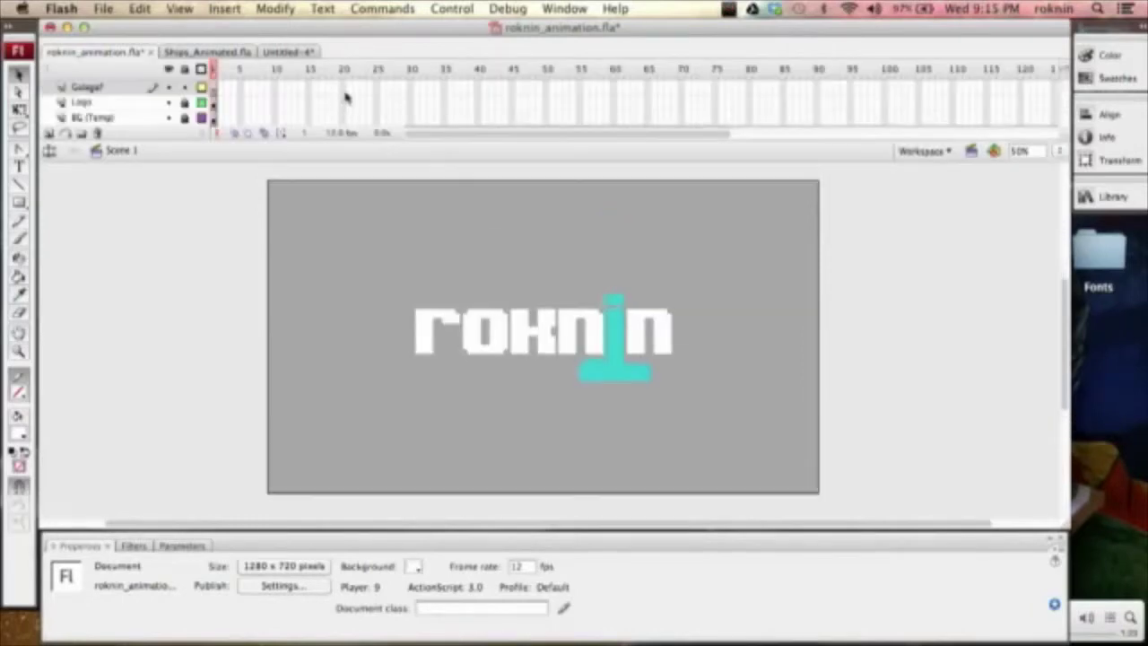
double_click(341, 133)
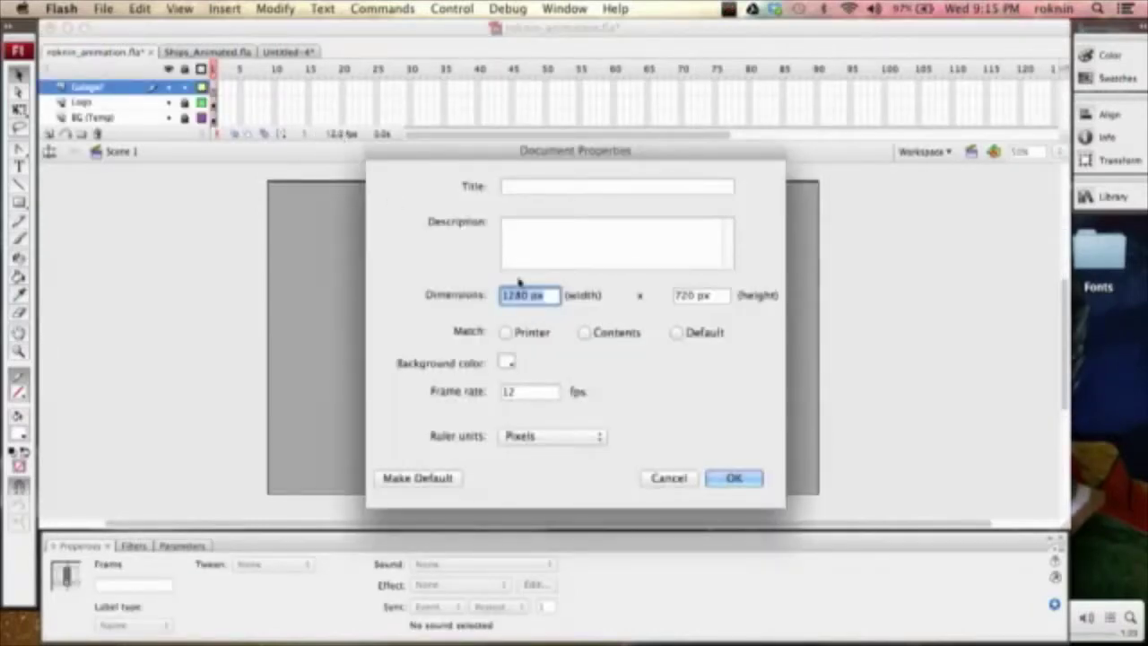
left_click(507, 362)
left_click(518, 412)
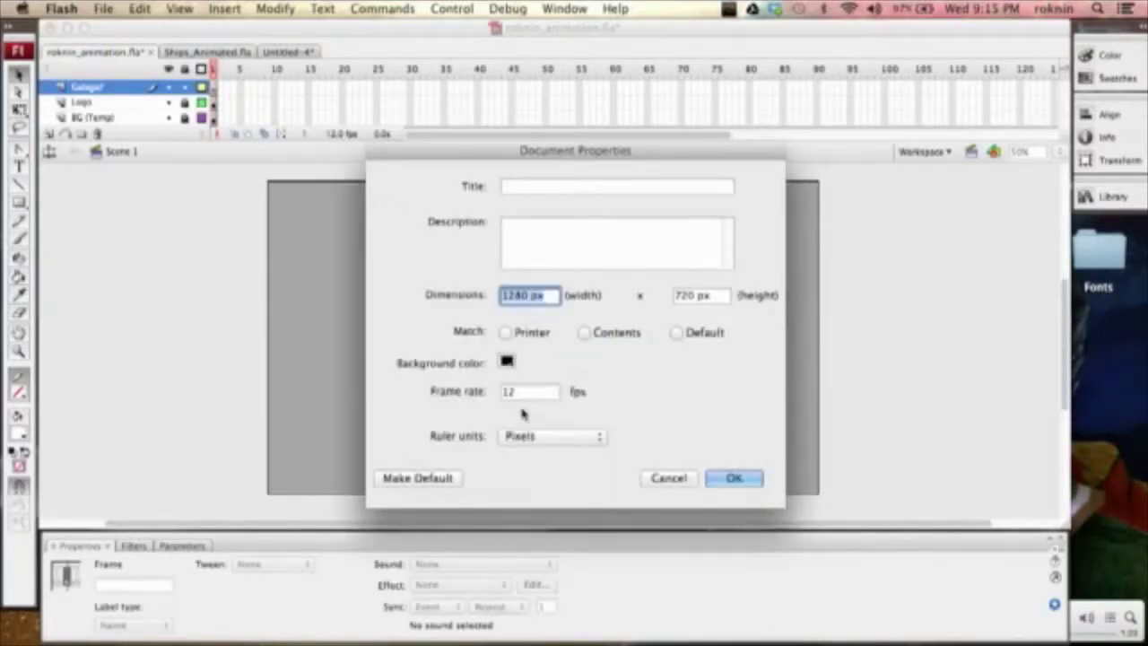
left_click(734, 476)
Step: Delete the BG (Temp) layer, then return to the Untitled-4 document
left_click(146, 118)
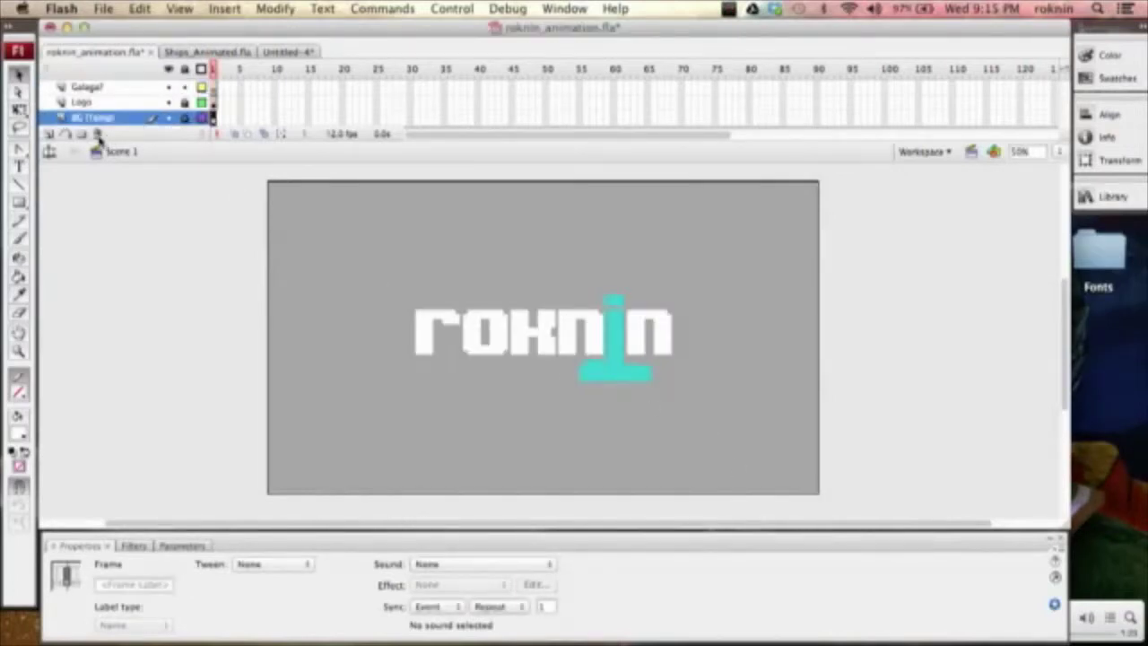
left_click(97, 134)
left_click(231, 353)
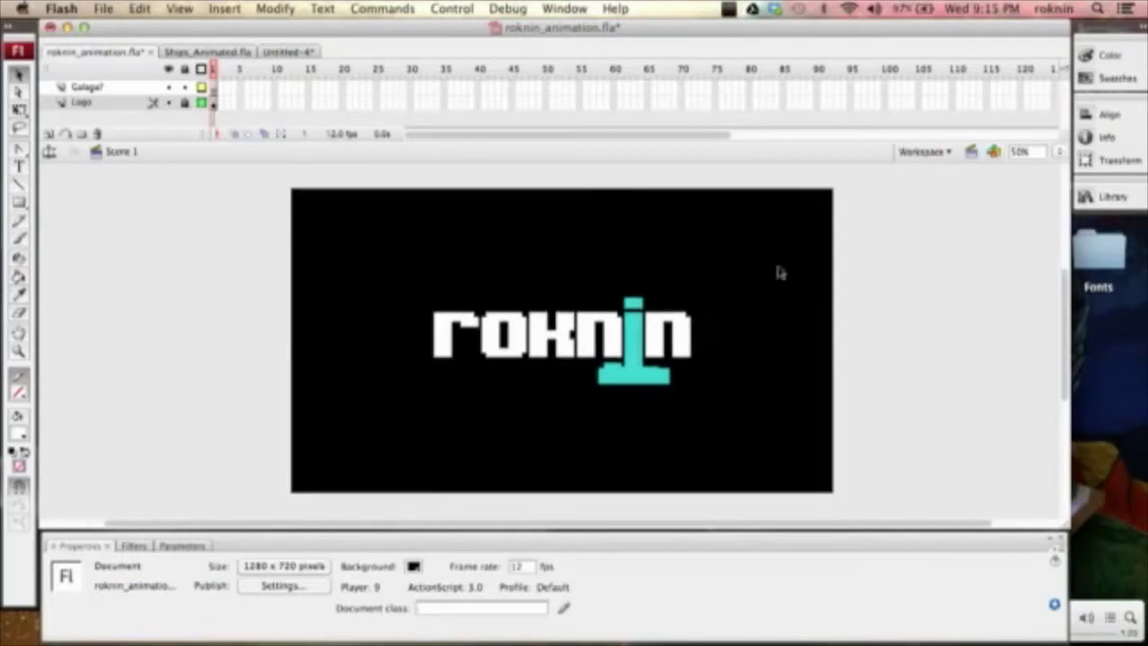
left_click(303, 54)
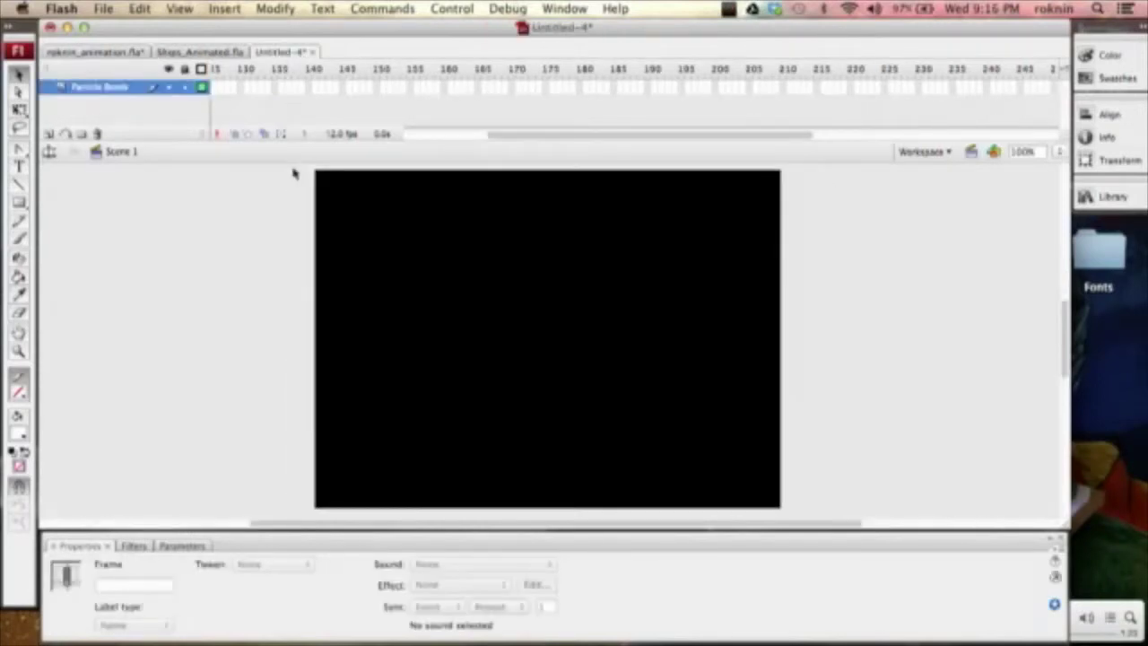
Step: Draw a large 369 x 273 rectangle across the stage centre and fill it with grey
left_click(19, 203)
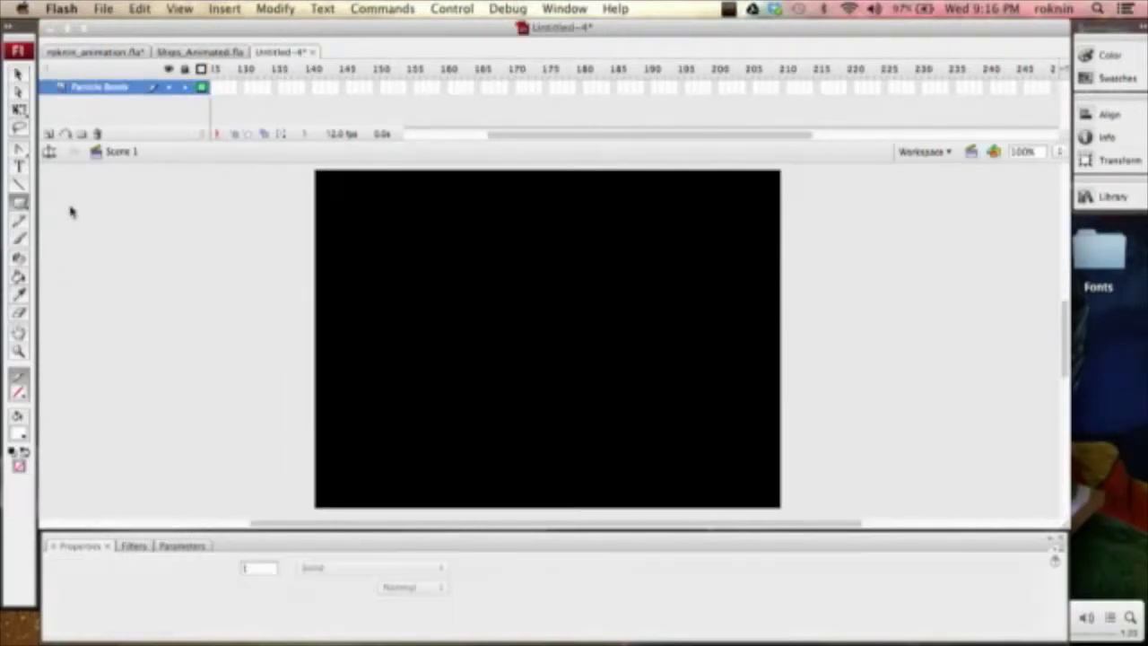
left_click_drag(395, 213, 706, 443)
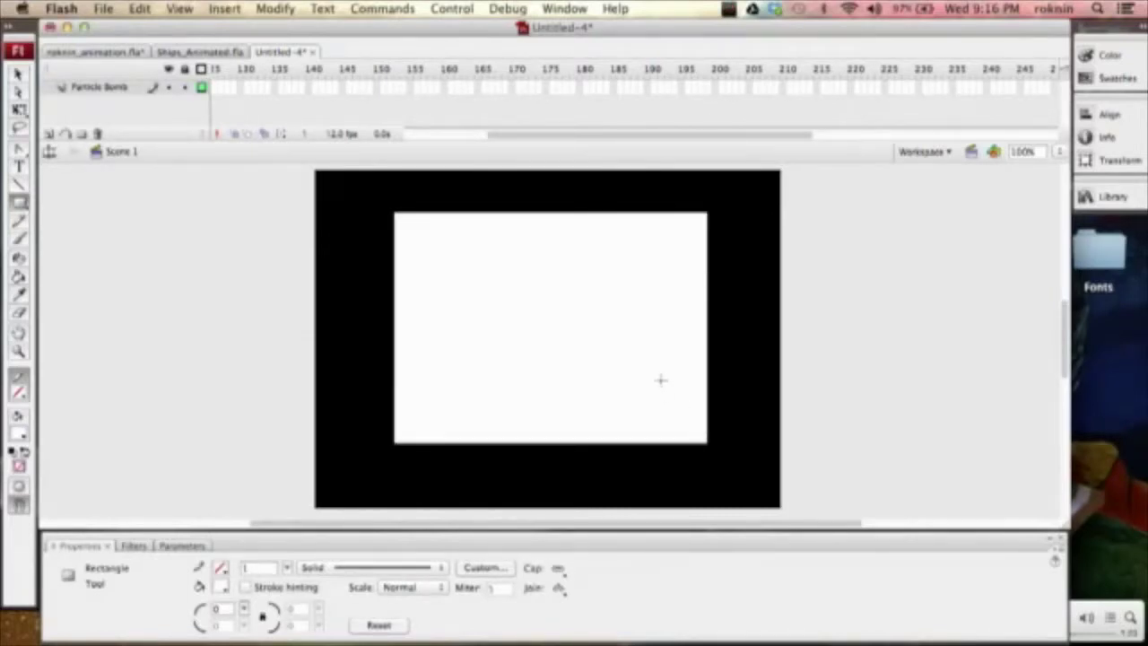
key("k")
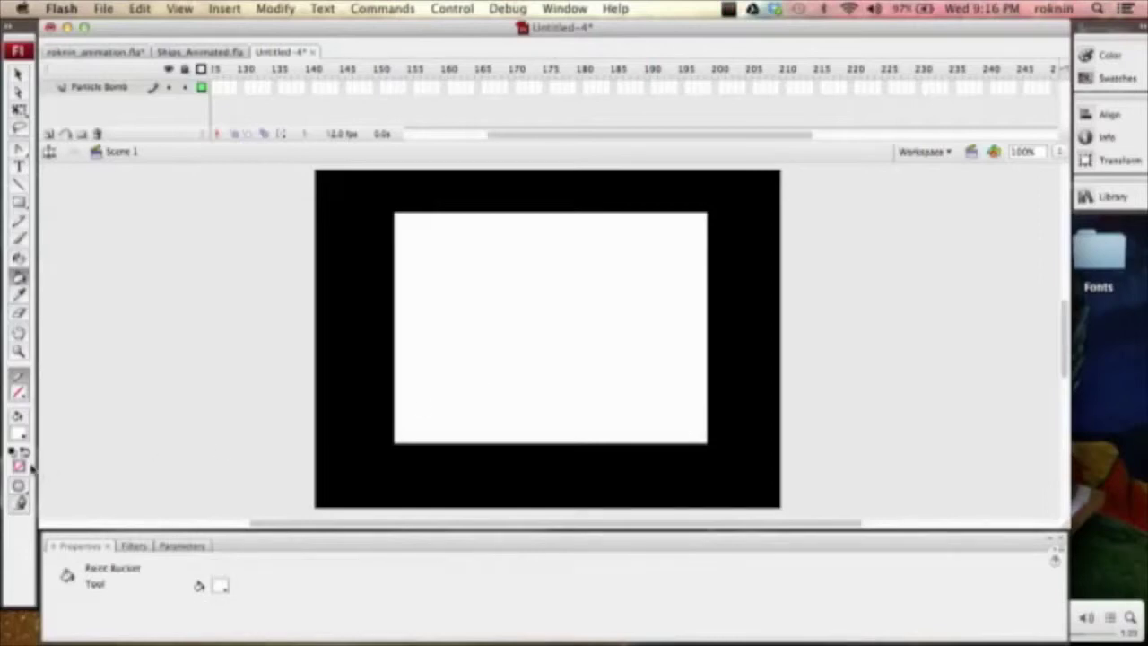
left_click(20, 432)
left_click(36, 498)
left_click(583, 360)
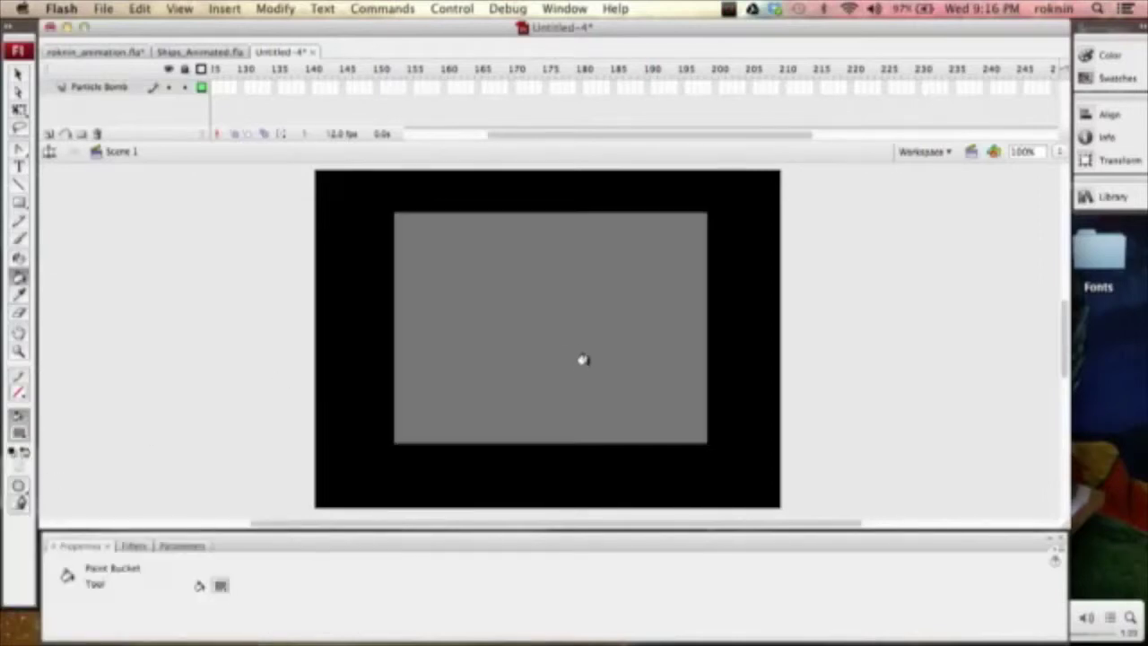
Step: Select the grey rectangle fill and bring up its context menu
key("v")
left_click(563, 341)
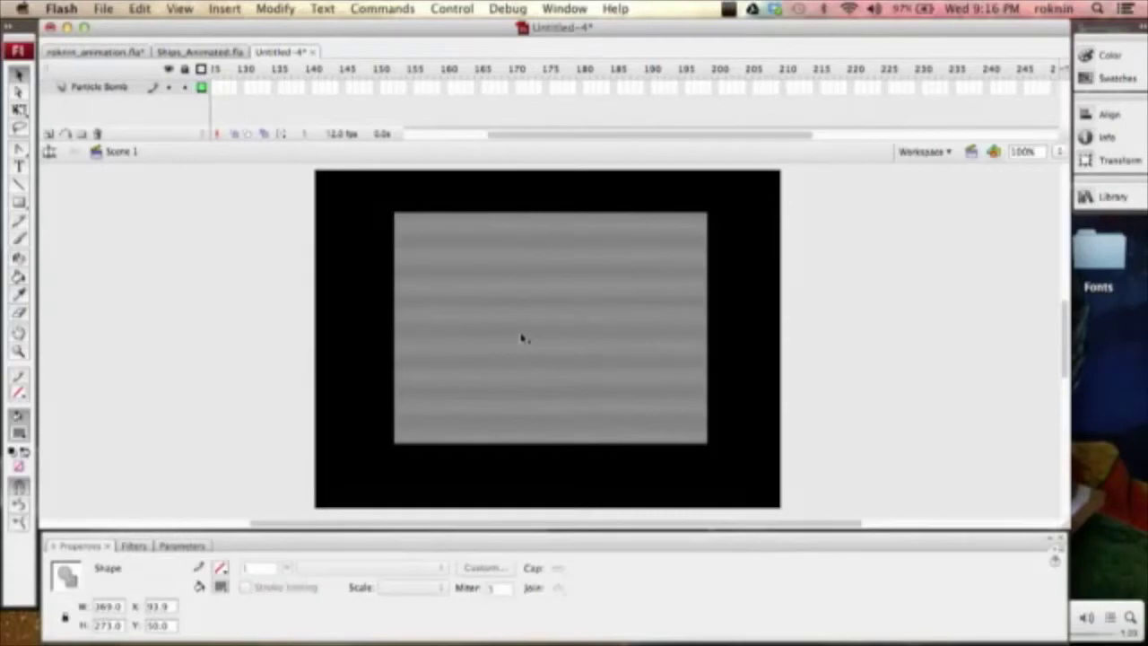
right_click(538, 314)
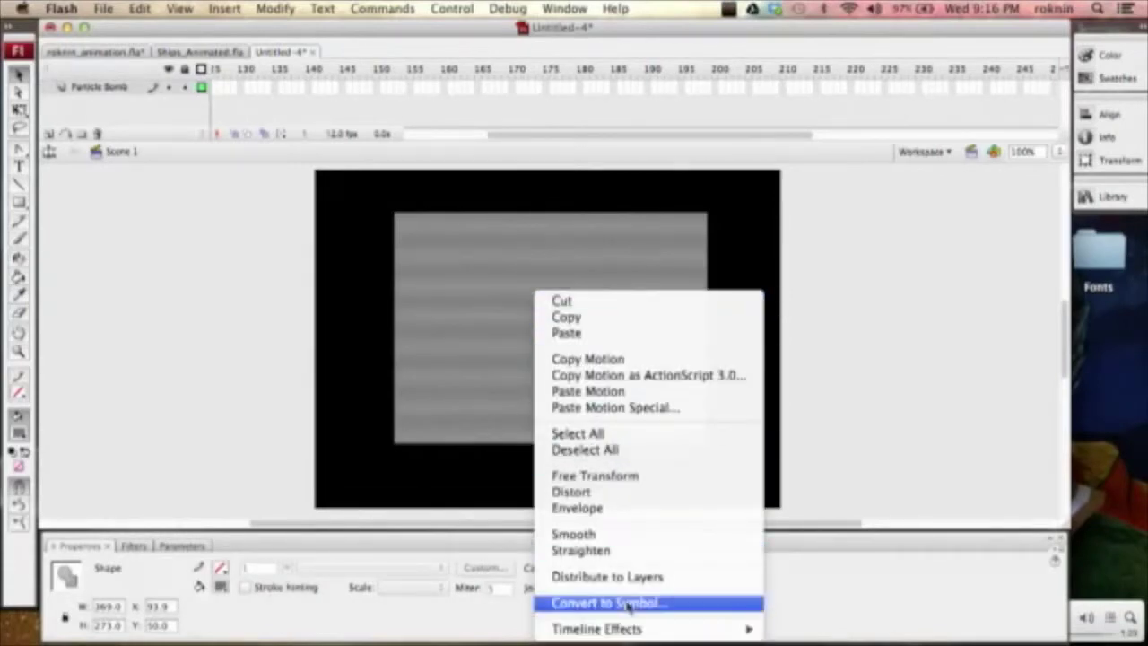
left_click(629, 608)
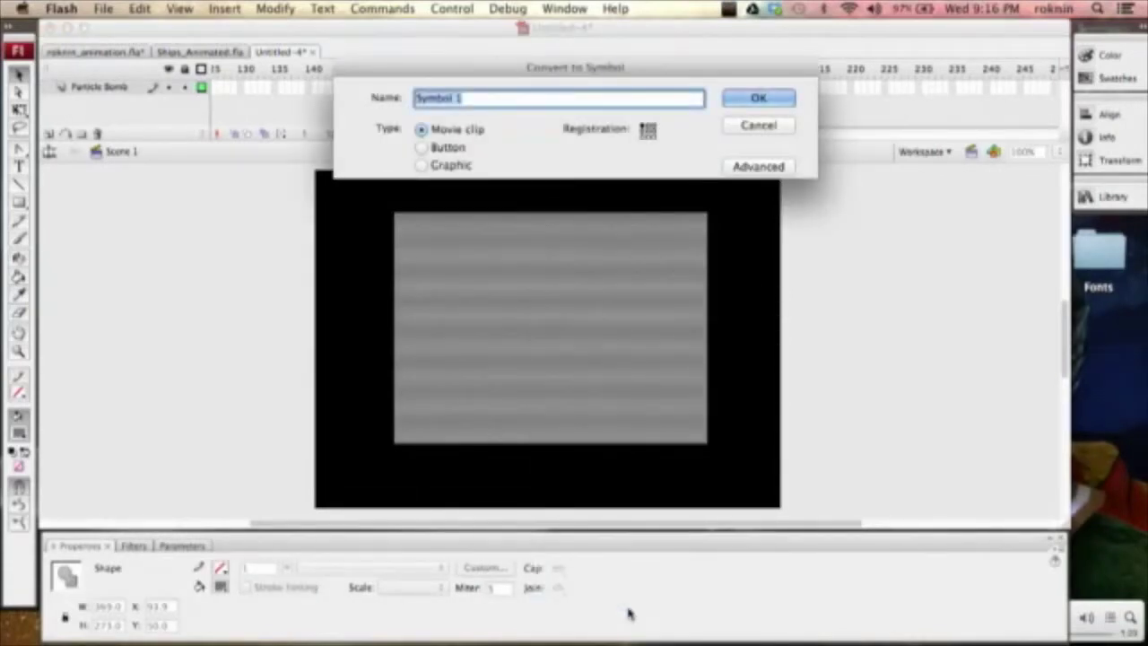
type("Main")
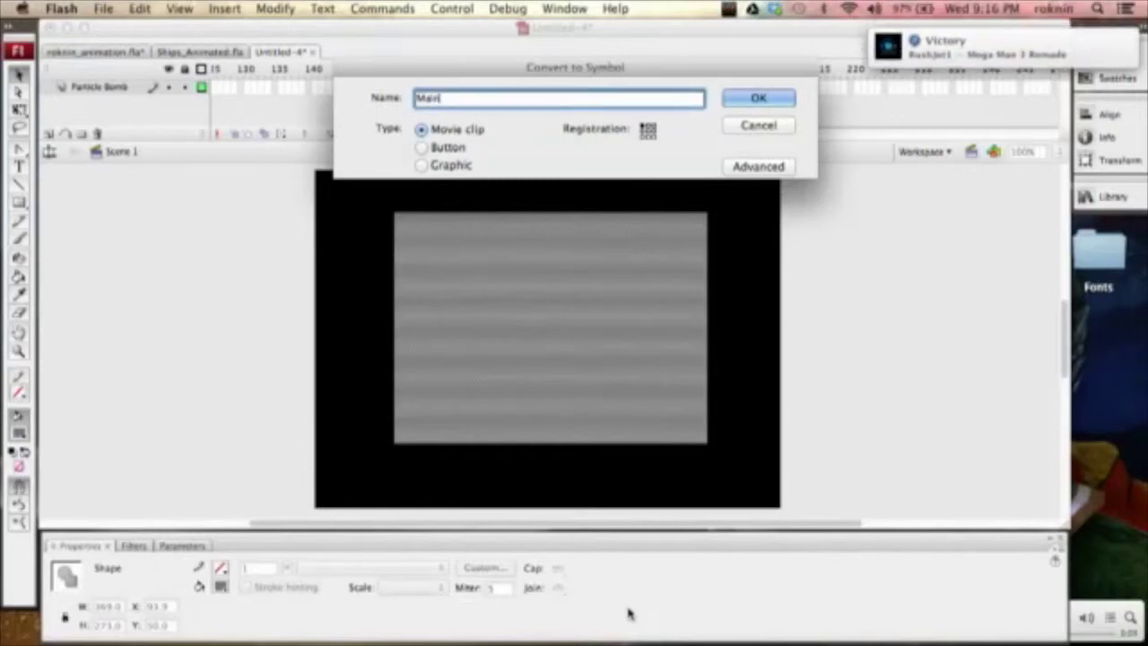
key("Return")
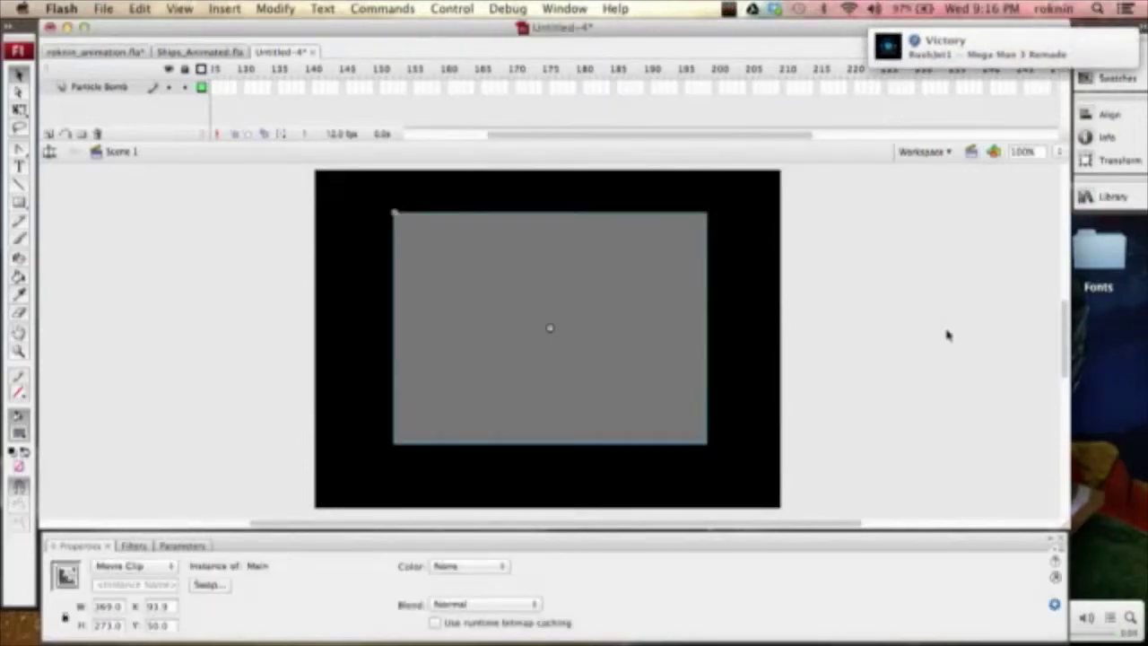
left_click(937, 334)
left_click(658, 313)
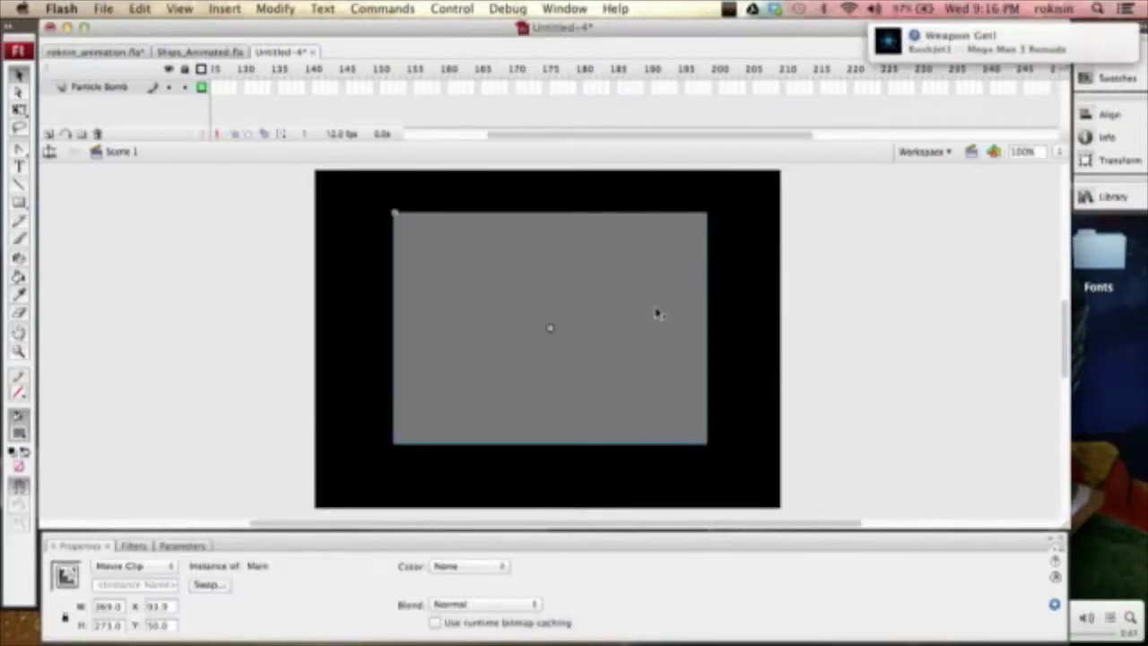
double_click(590, 349)
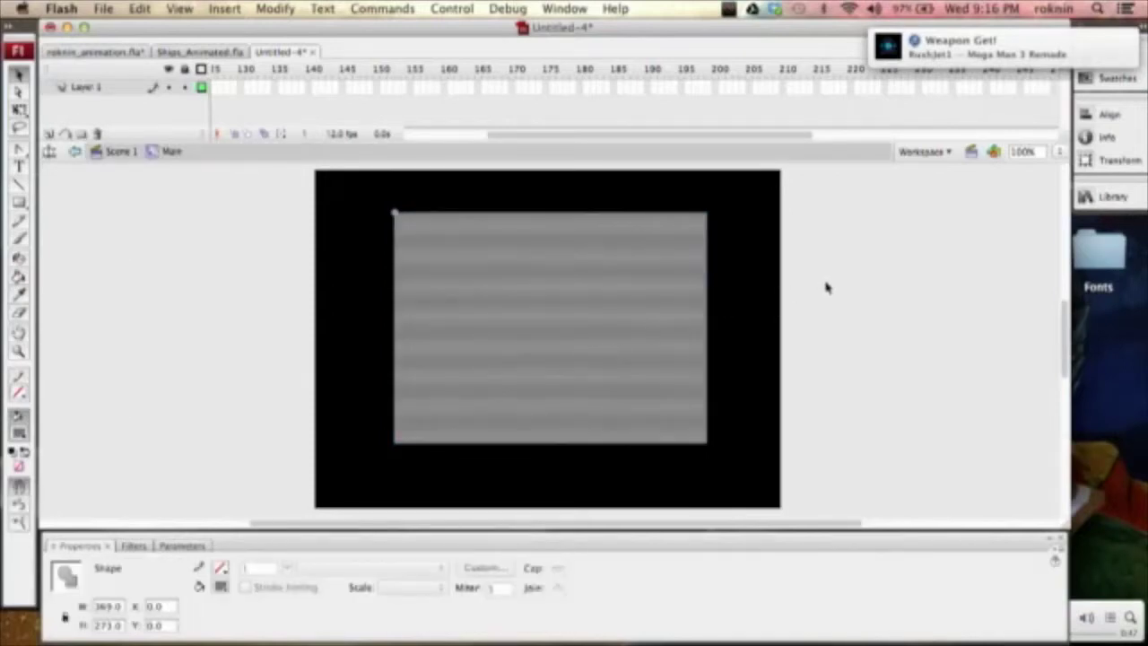
left_click(827, 287)
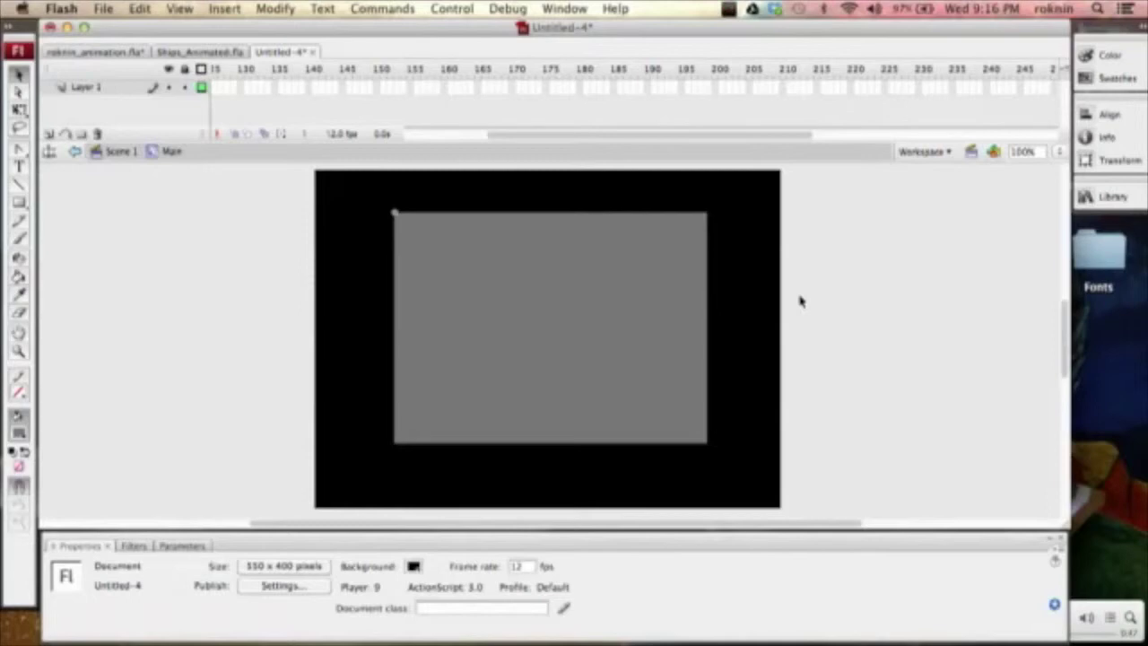
left_click(51, 133)
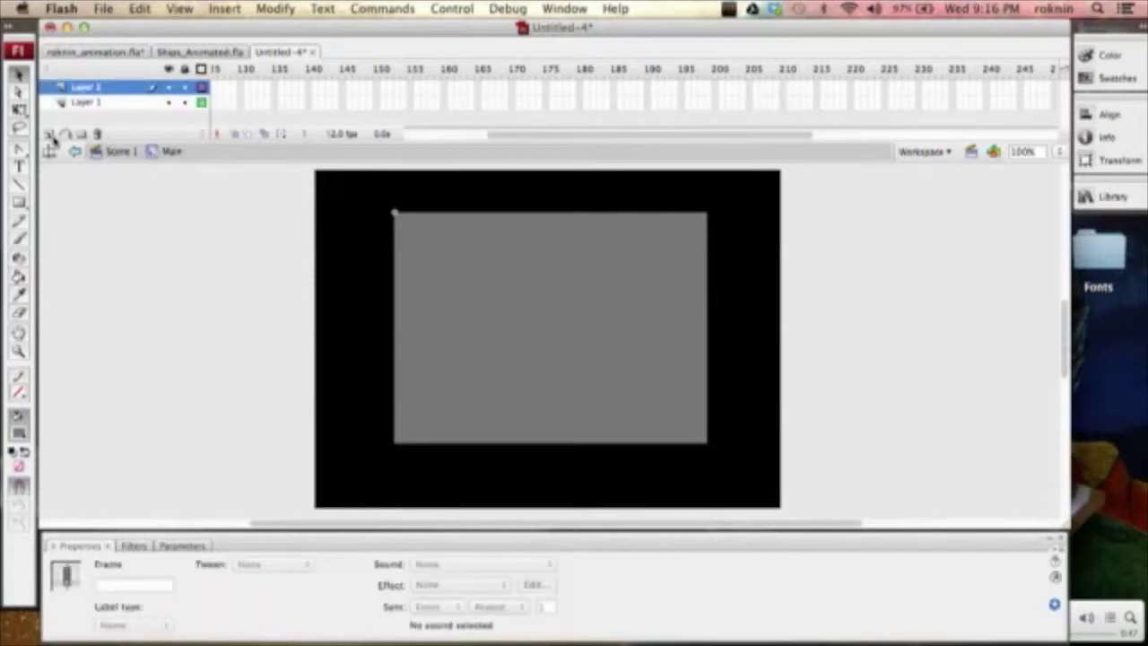
key("ctrl+z")
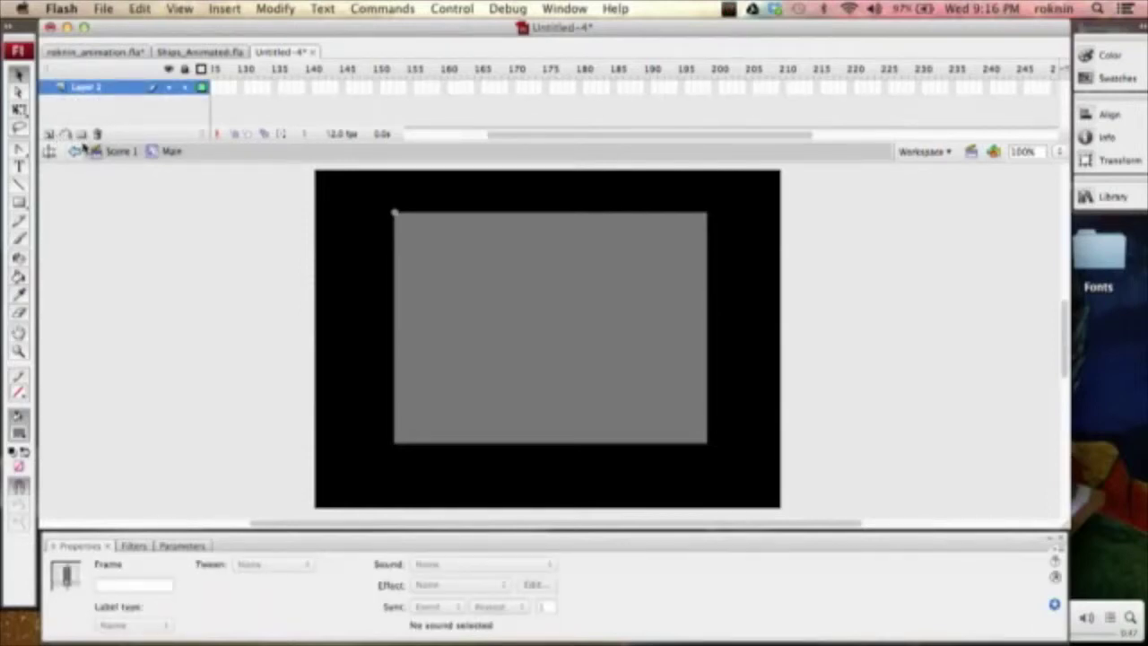
right_click(89, 93)
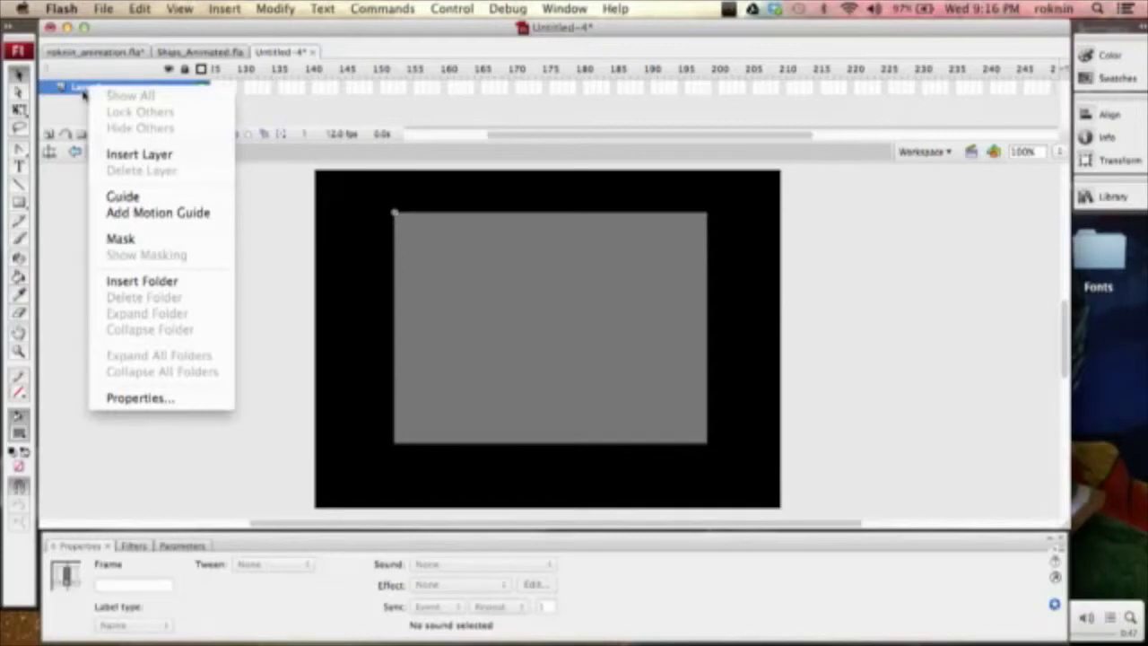
left_click(79, 201)
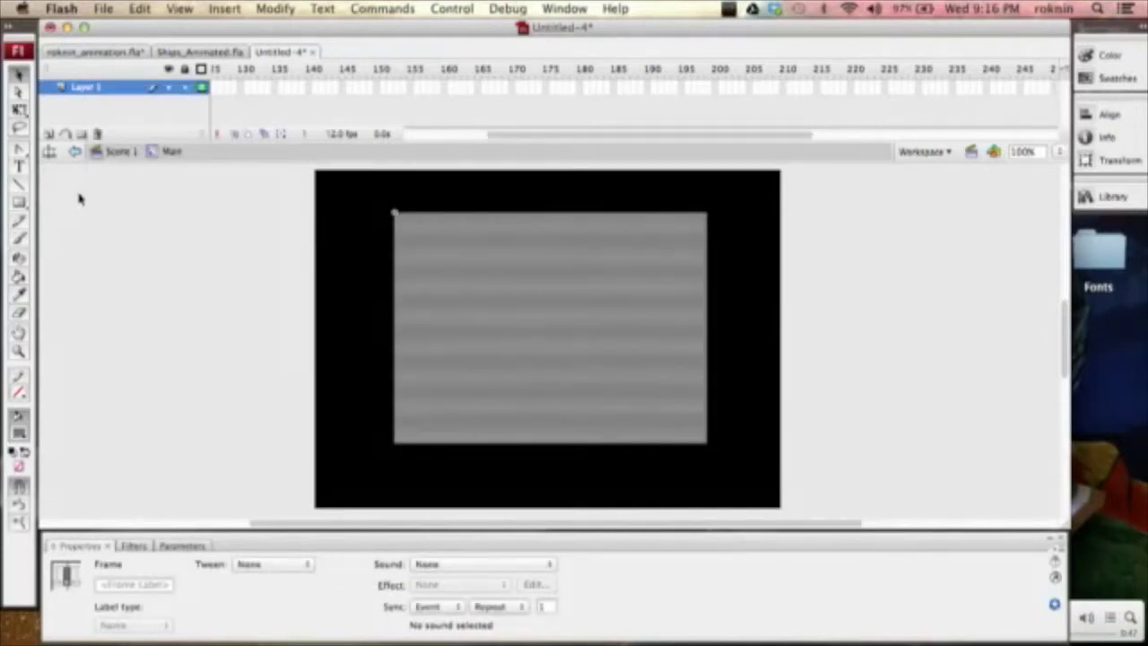
left_click(115, 240)
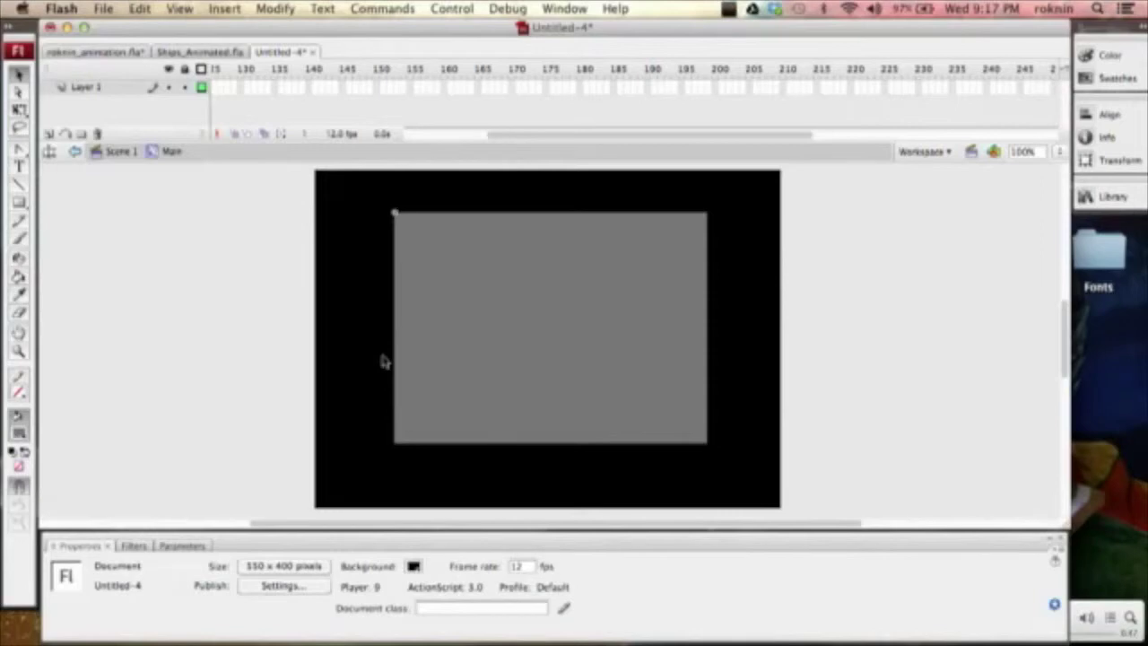
Step: Delete the grey rectangle and draw a small 10 x 10 square near the stage centre
left_click(492, 328)
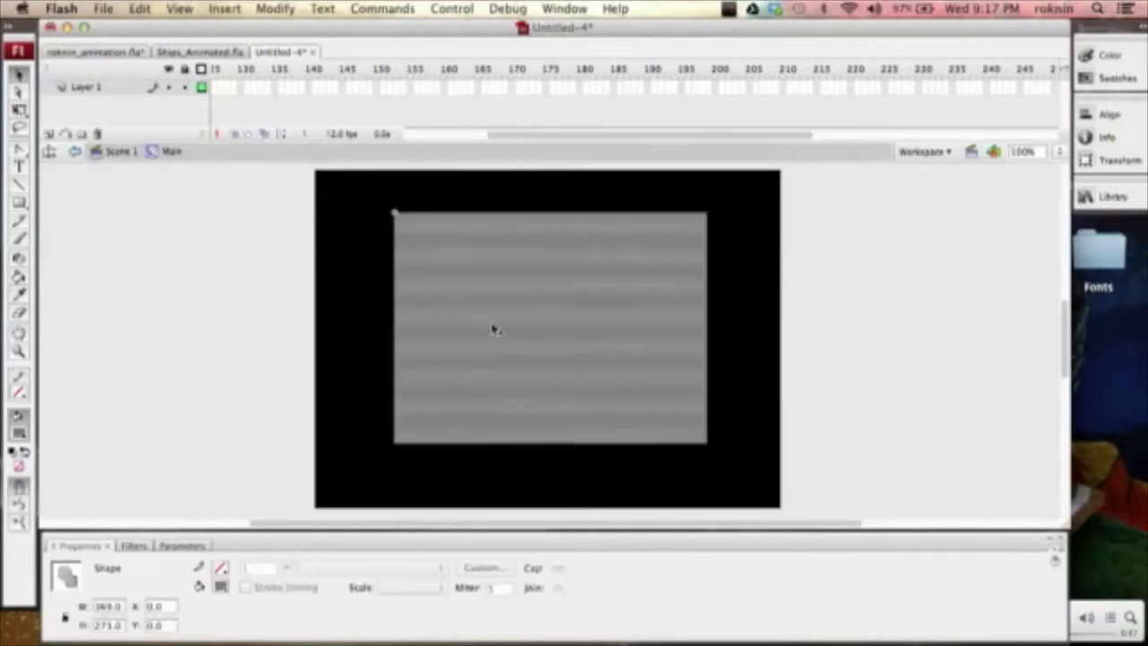
key("Delete")
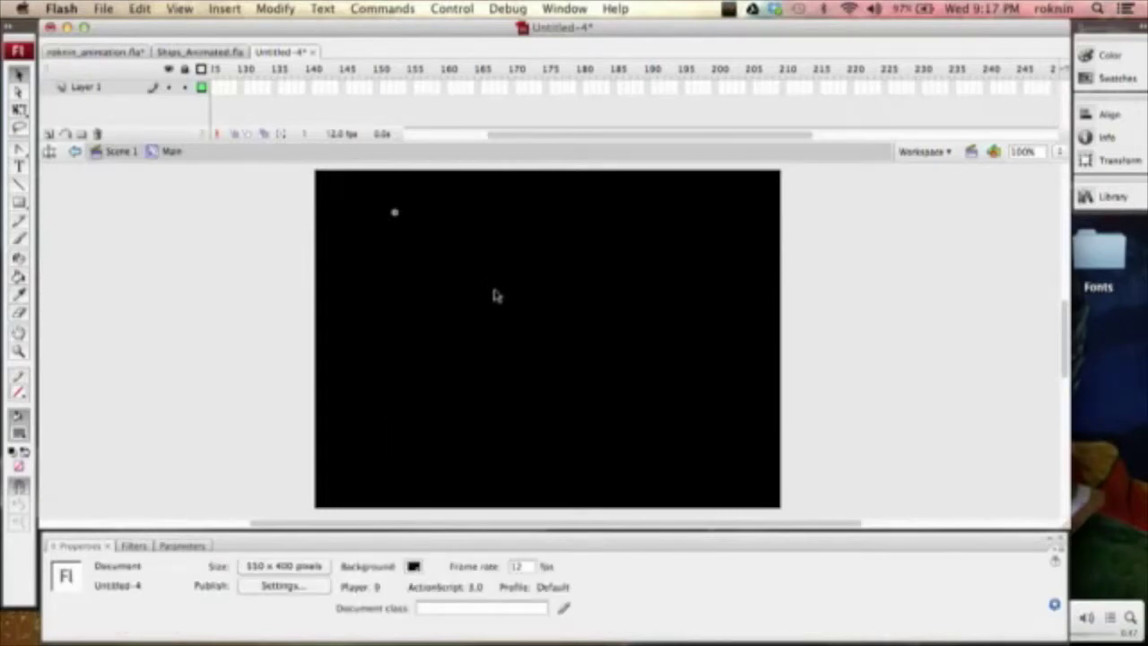
key("r")
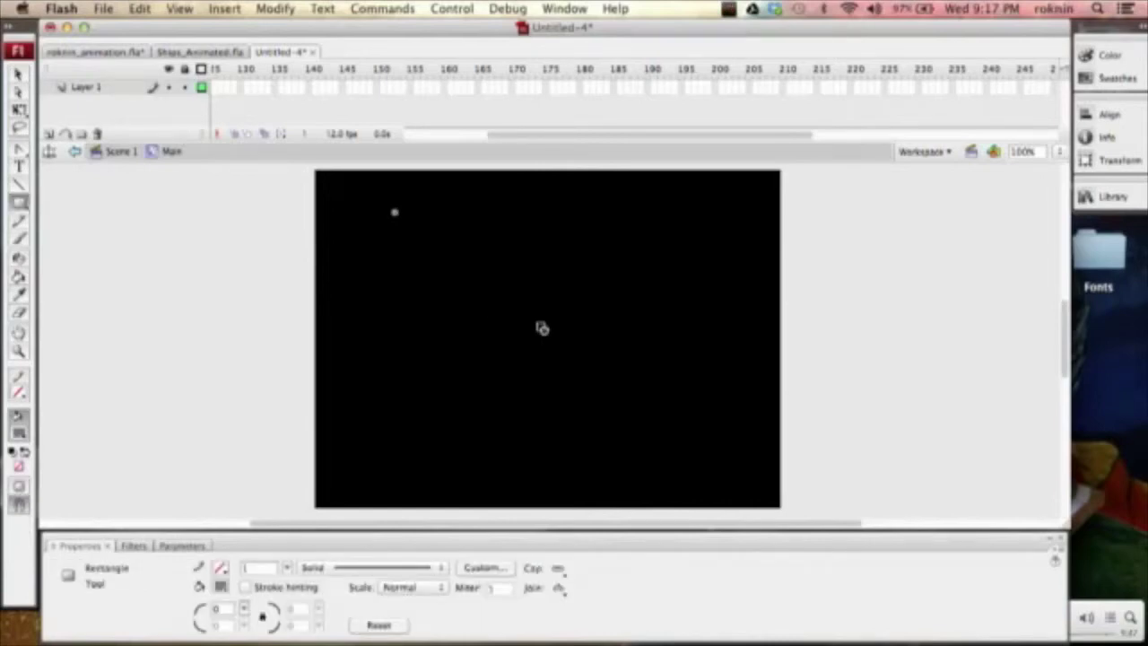
key("v")
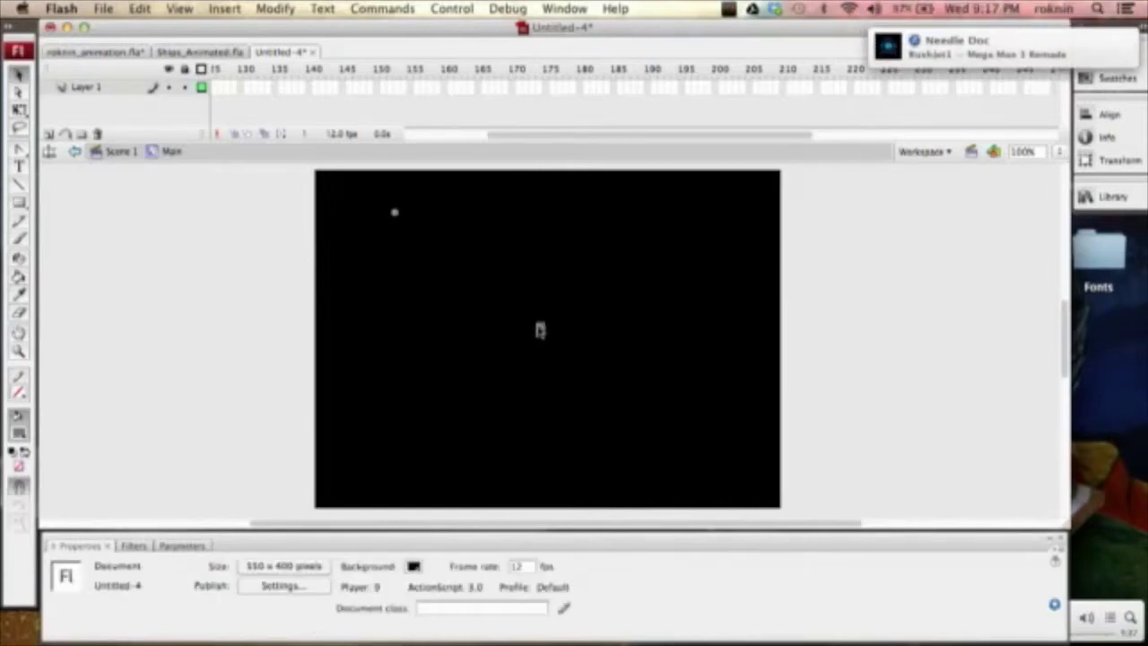
left_click(540, 325)
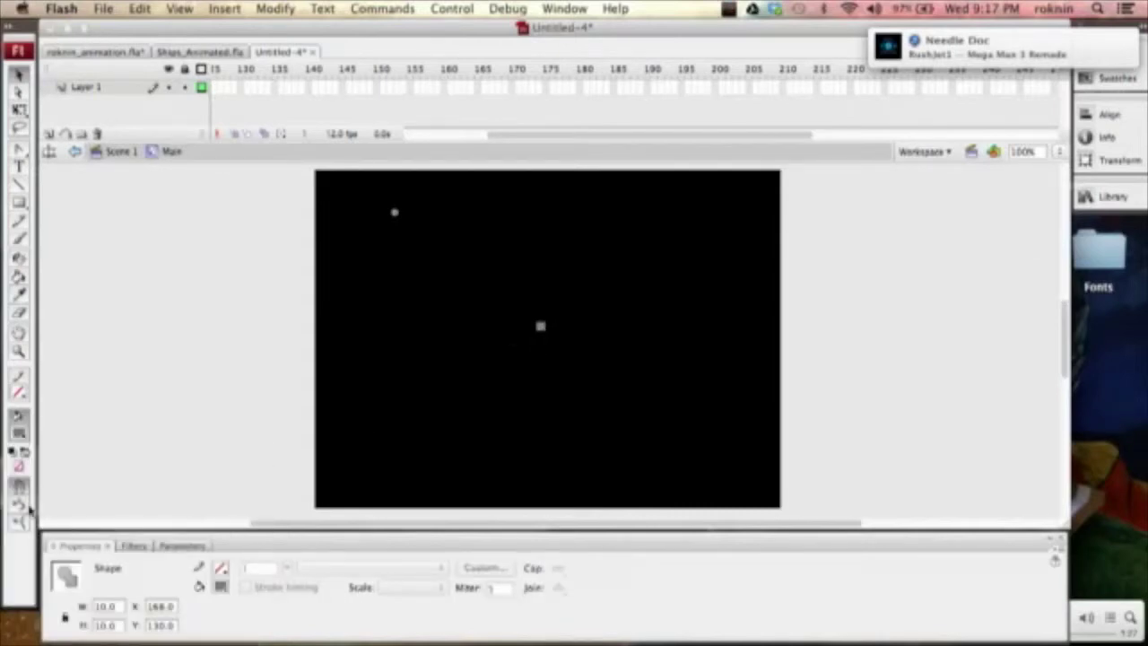
Step: Give the small square a white fill and reselect it
left_click(24, 448)
left_click(32, 527)
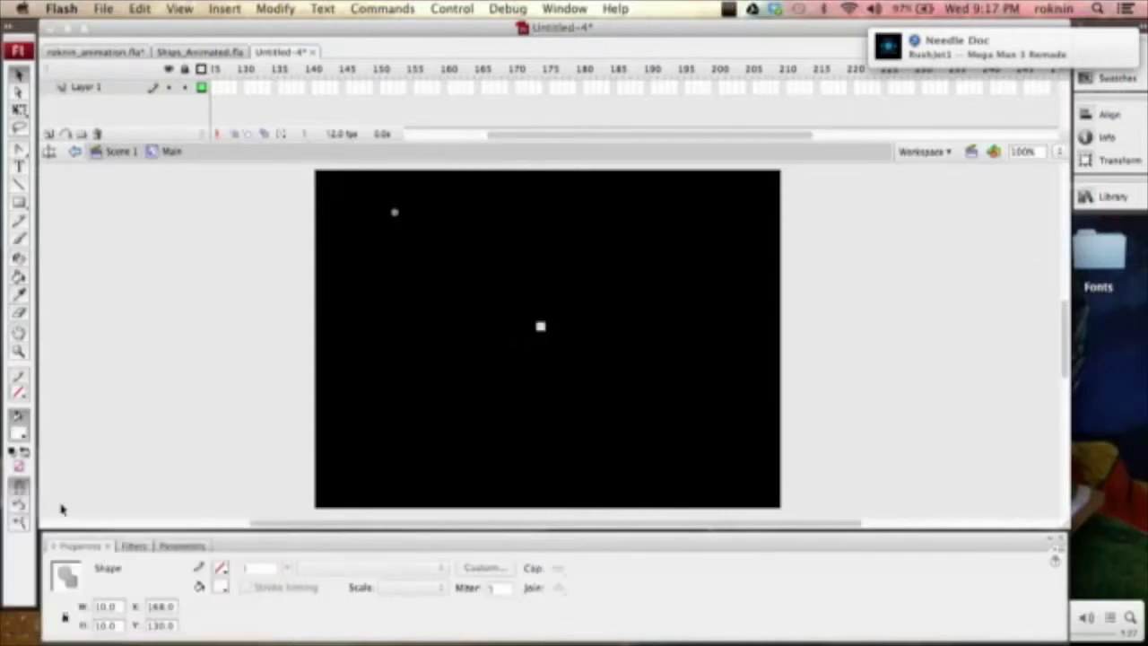
left_click(279, 385)
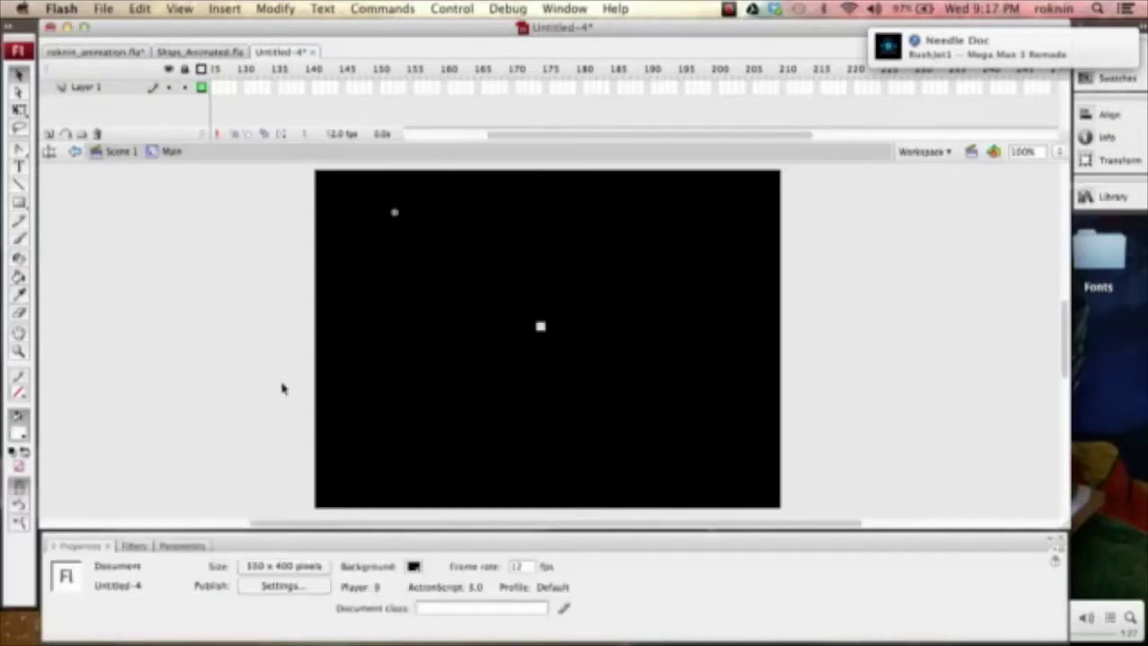
left_click(543, 328)
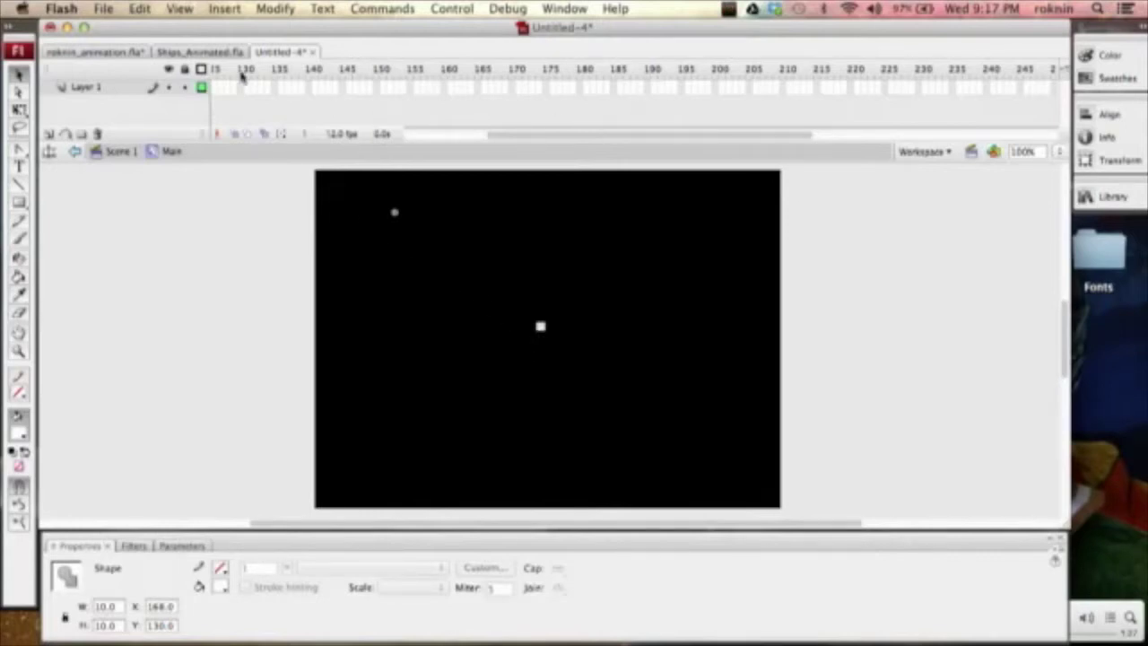
left_click_drag(491, 134, 320, 117)
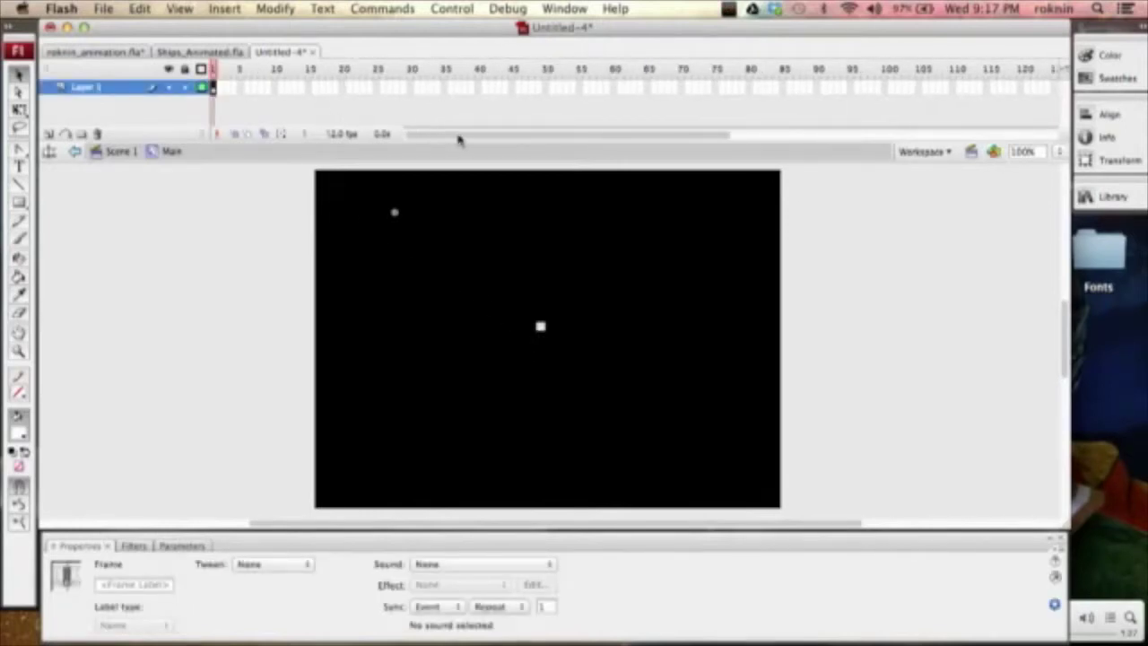
Step: Insert a keyframe at frame 45 and move the white square to the stage's upper-left
left_click(510, 88)
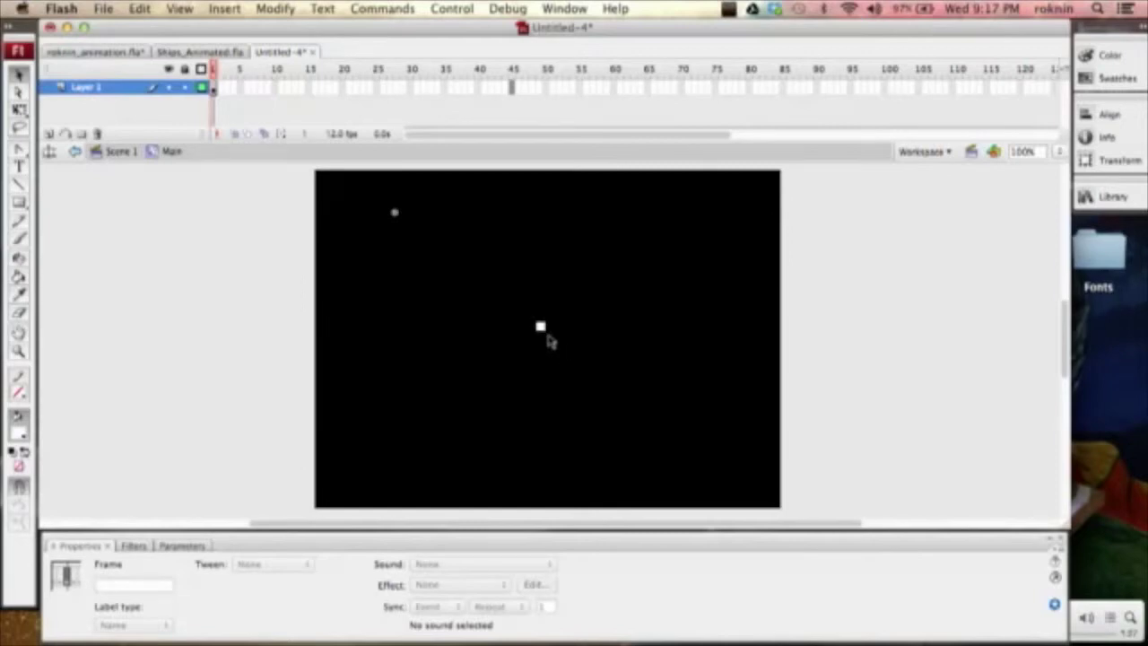
right_click(513, 88)
left_click(563, 181)
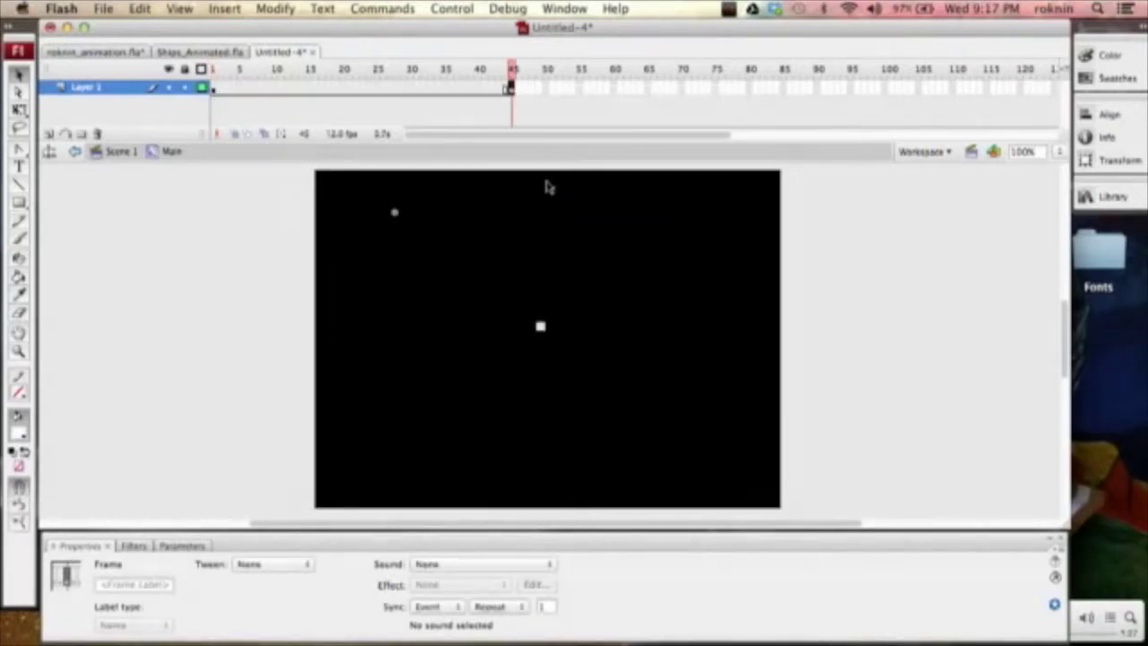
left_click(543, 328)
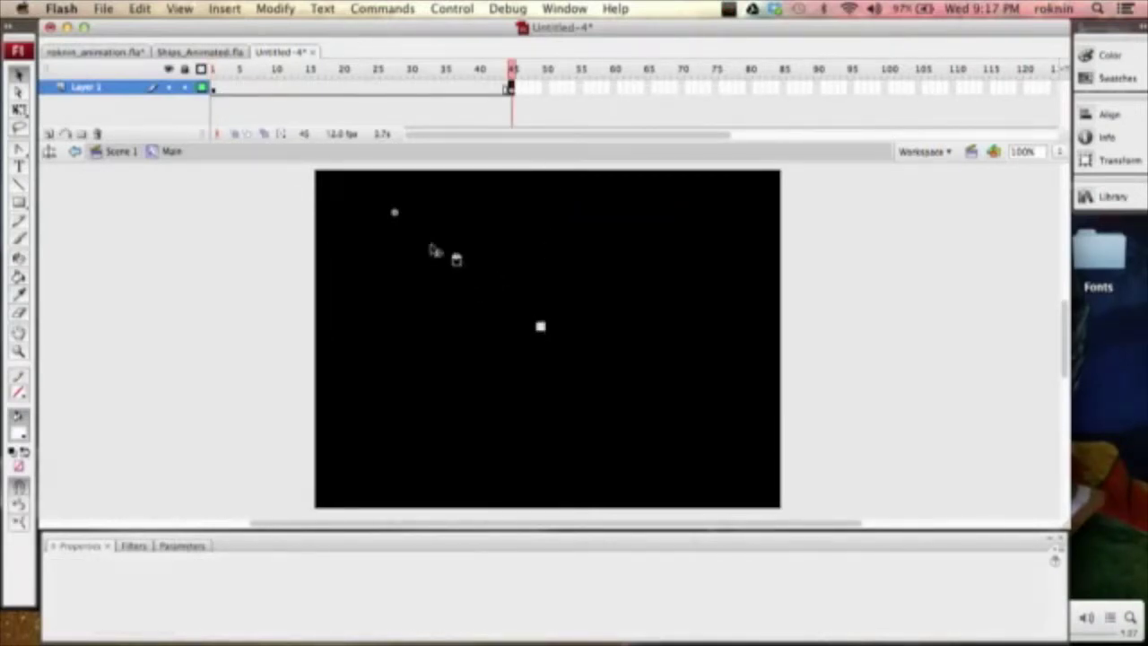
left_click_drag(390, 210, 390, 212)
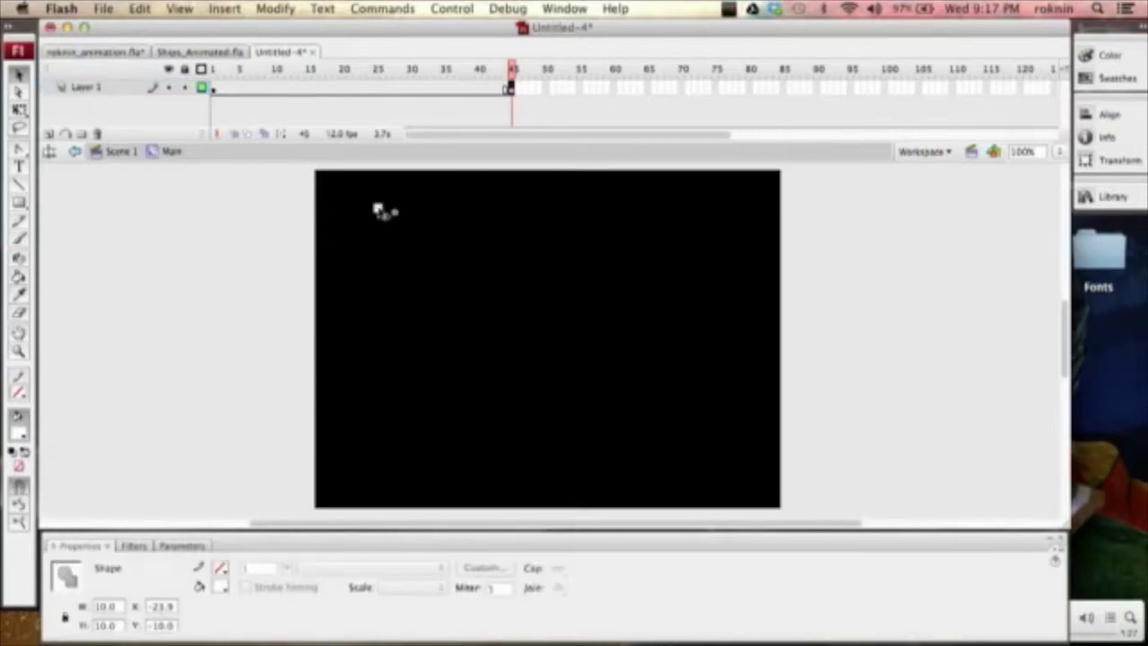
Step: Create a motion tween across frames 1–45 with Ease raised to 100 (ease out)
left_click(403, 88)
right_click(402, 88)
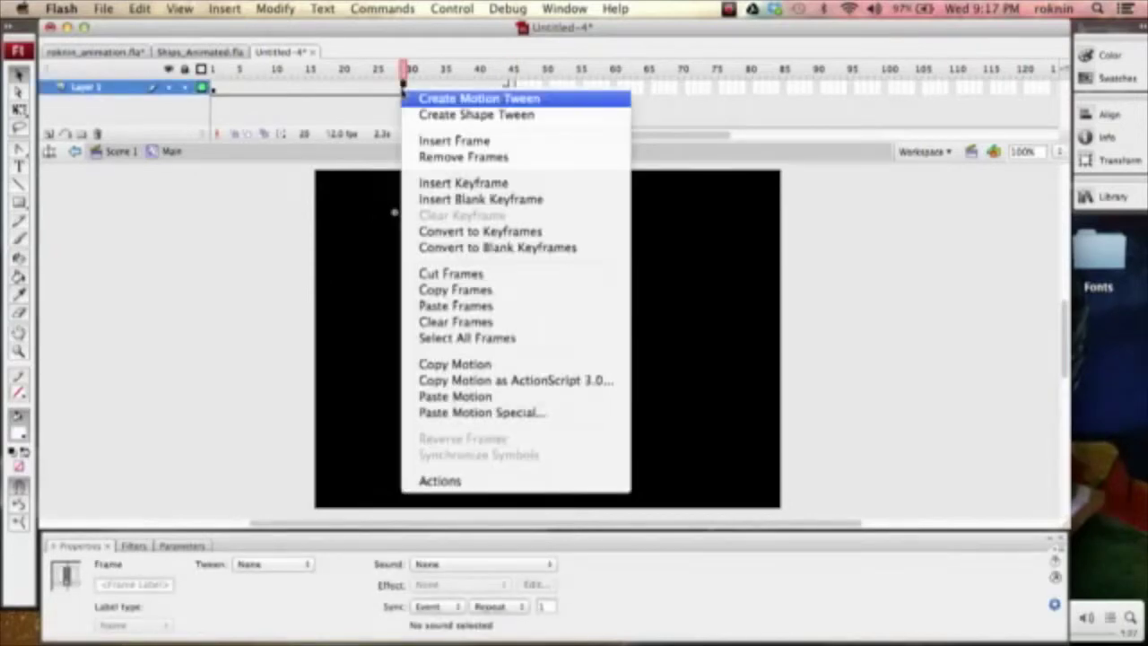
left_click(460, 101)
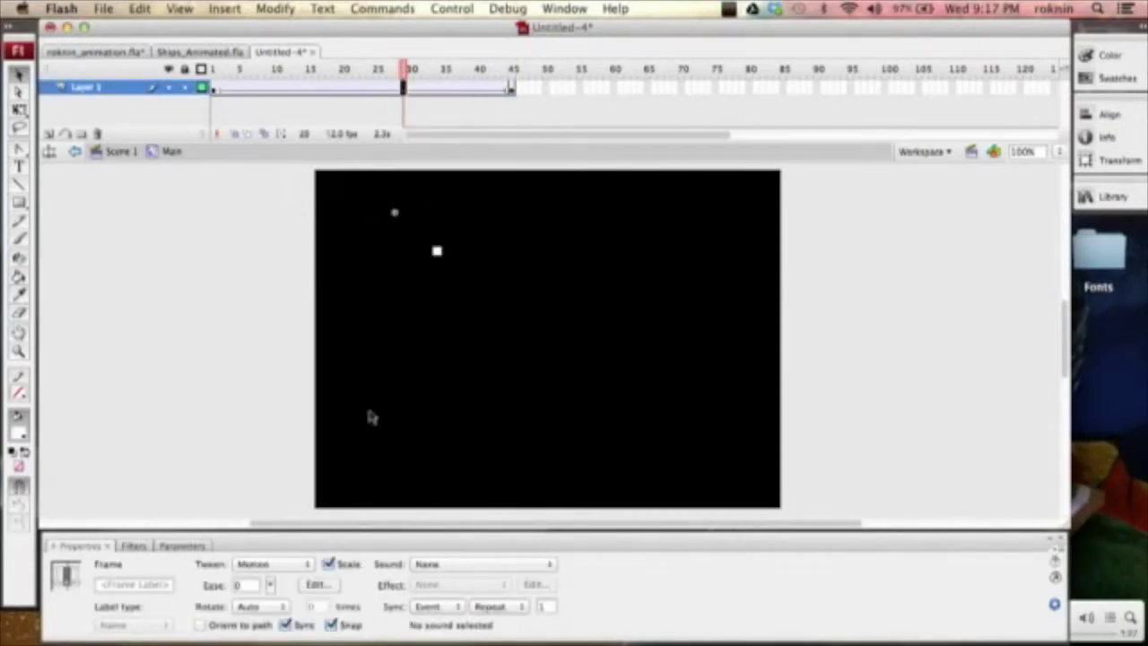
left_click_drag(269, 585, 281, 539)
Step: Preview the tween, select the square at the frame 45 keyframe, and preview again
key("super+Return")
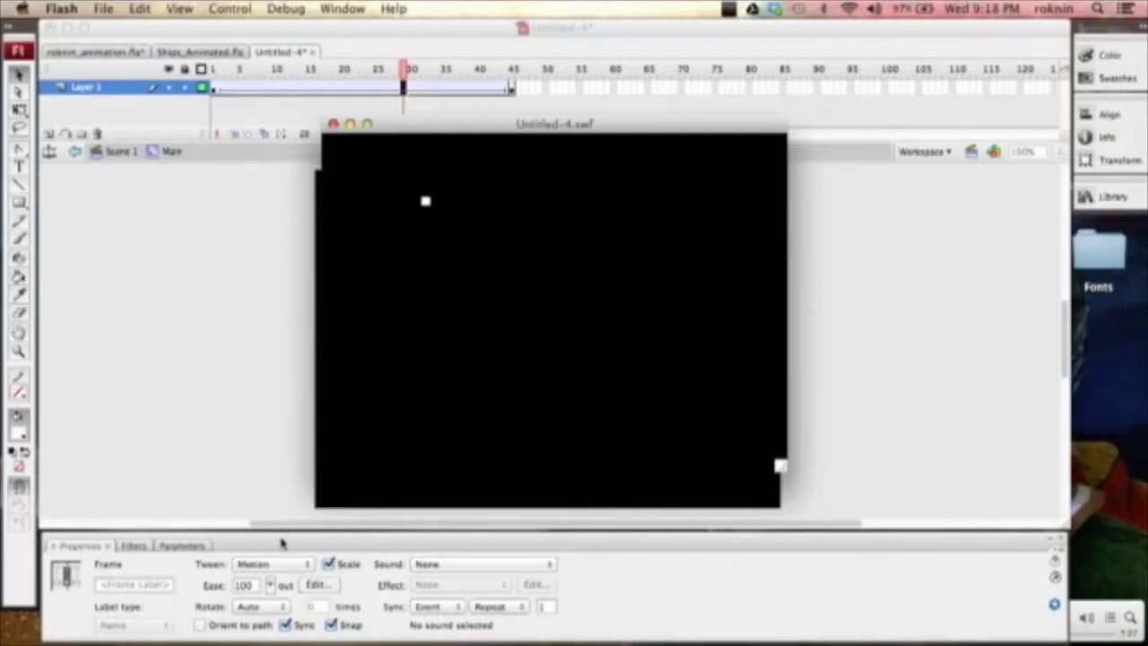
left_click(334, 124)
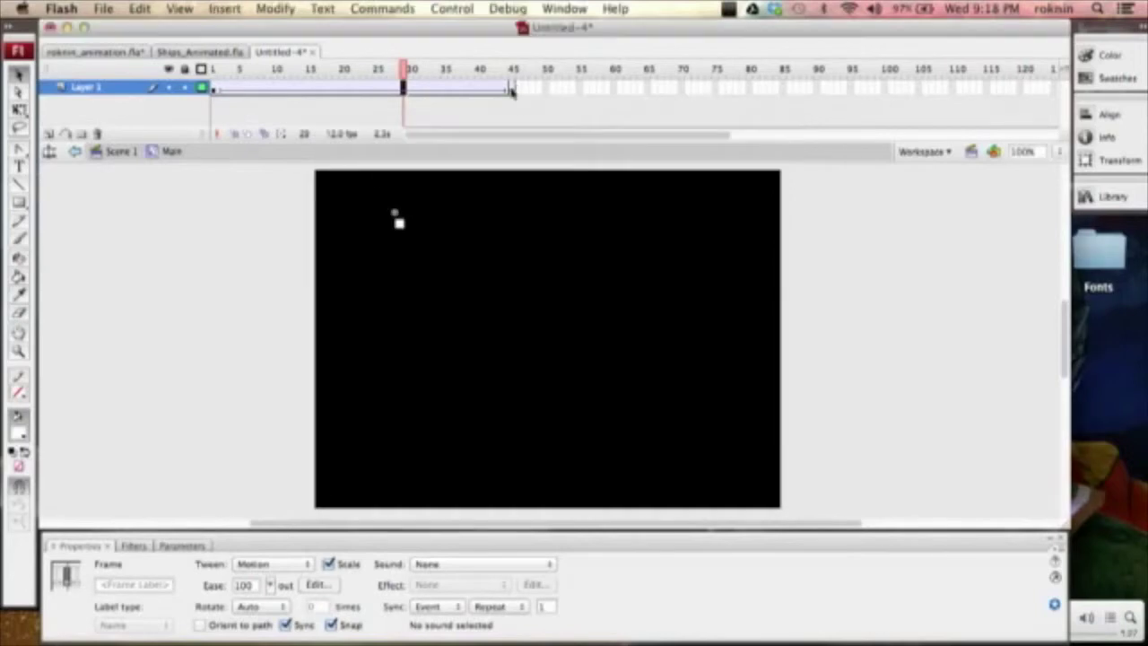
left_click(512, 87)
left_click(378, 224)
left_click(378, 210)
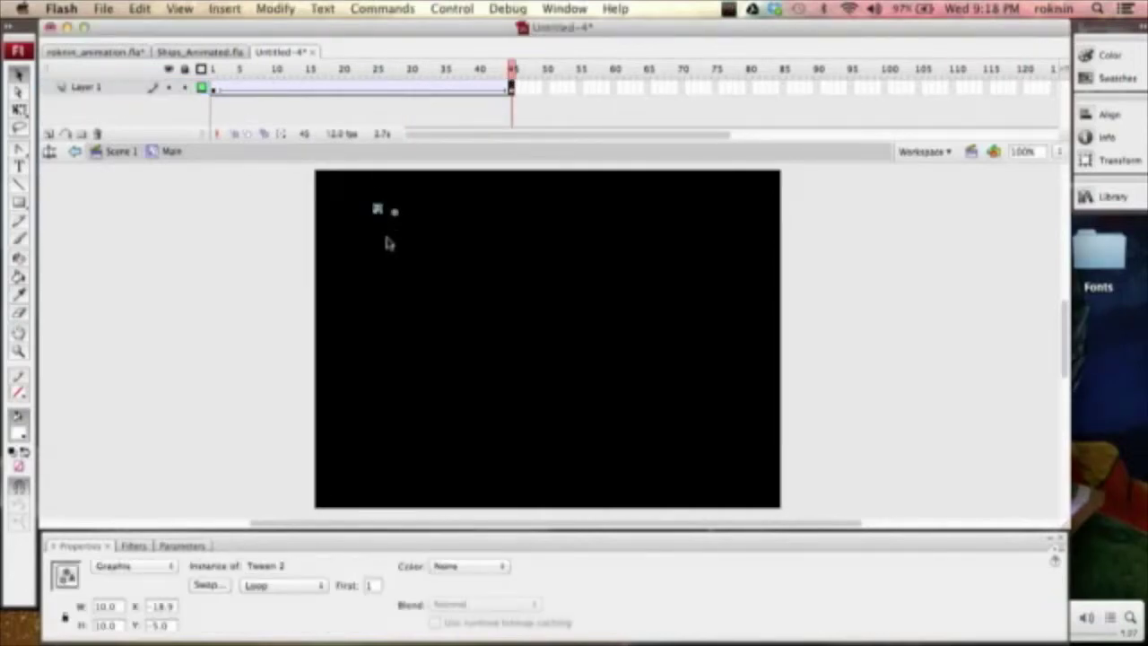
left_click(20, 434)
left_click(39, 498)
key("super+Return")
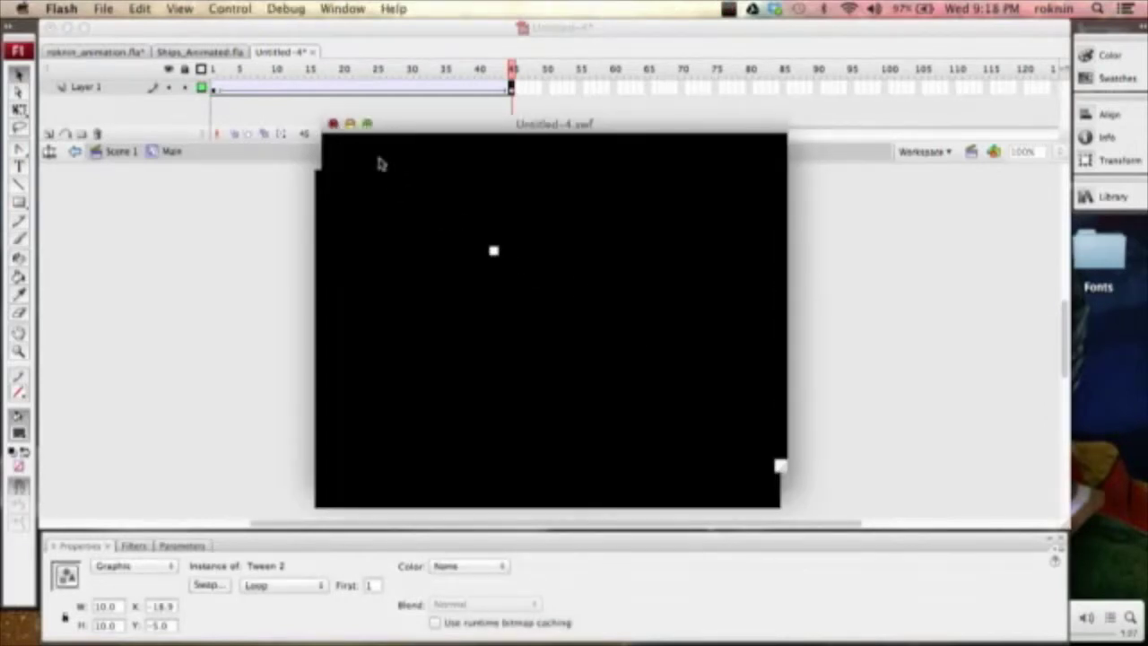
key("super+w")
Step: Set the end-frame square's Brightness colour effect to -75%
left_click(325, 238)
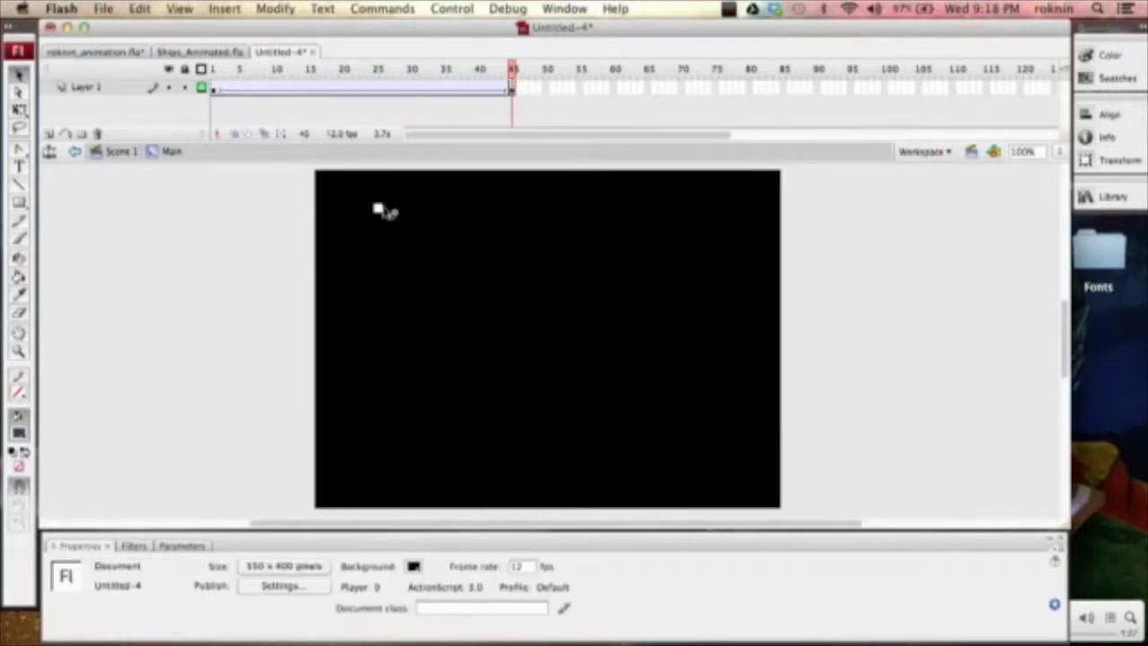
left_click(378, 208)
left_click(314, 221)
left_click(380, 208)
left_click(20, 465)
left_click(48, 473)
left_click(251, 310)
left_click(380, 209)
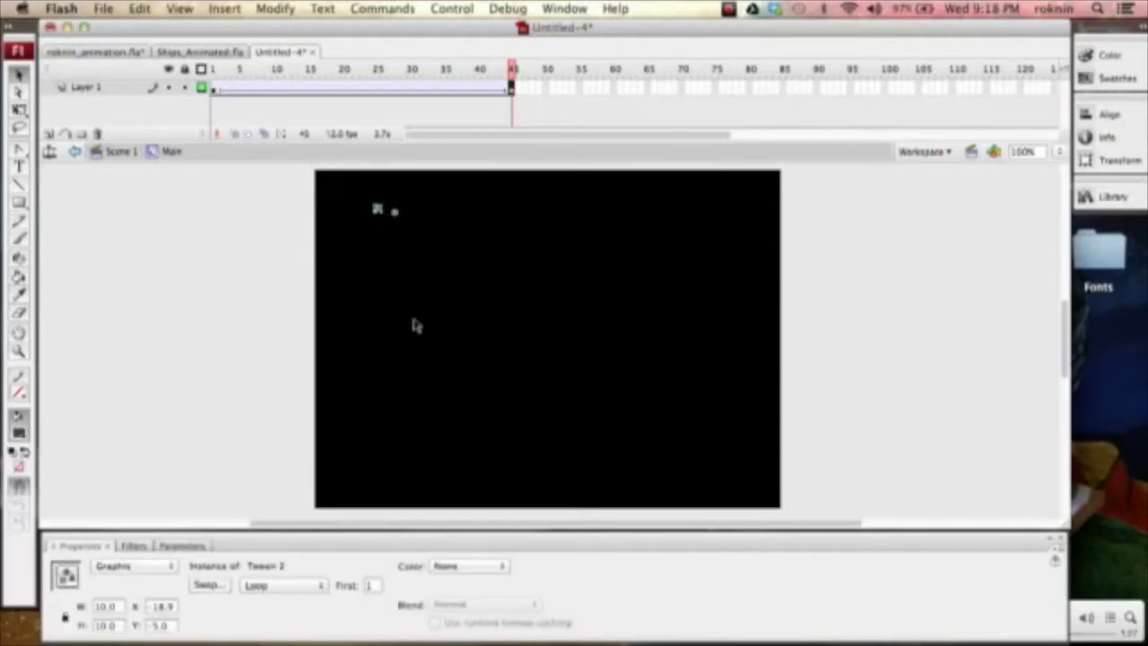
left_click(448, 567)
left_click(459, 579)
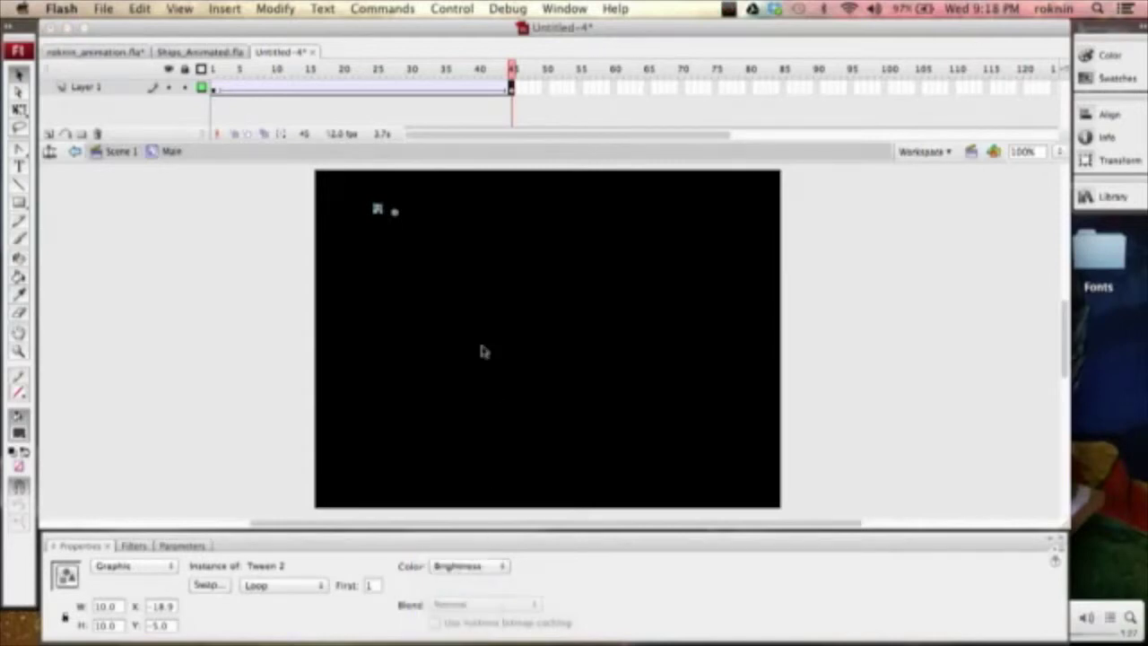
left_click_drag(563, 566, 561, 604)
Step: Test the dimmed animation, then move the end keyframe from frame 45 to frame 27
key("super+Return")
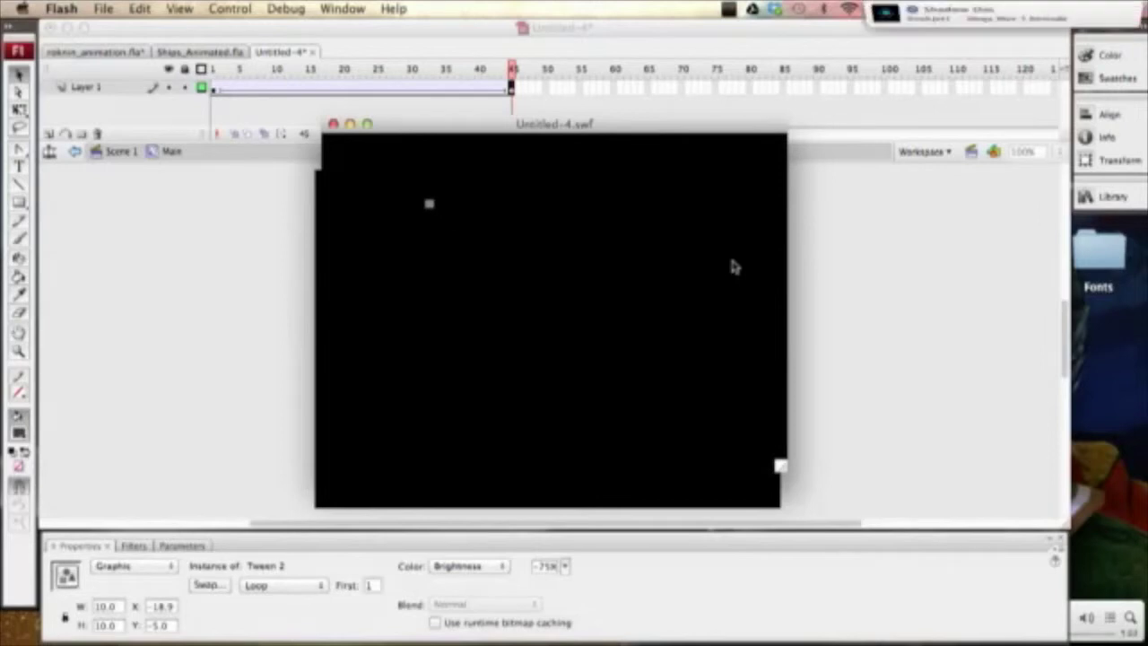
key("super+w")
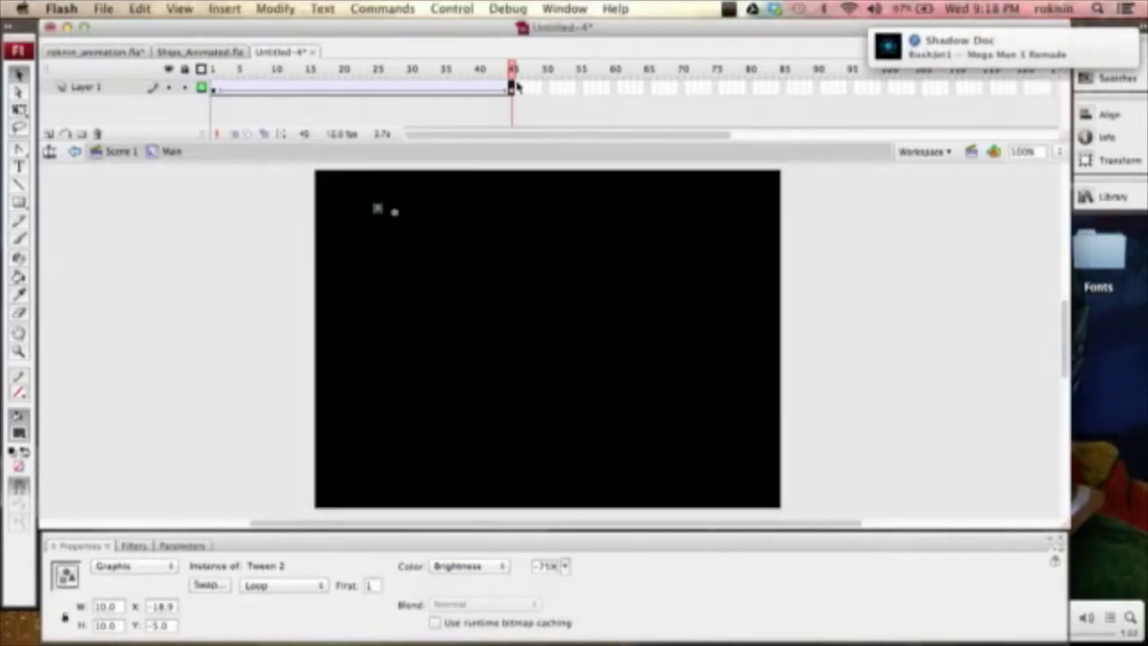
left_click(512, 87)
left_click_drag(512, 90, 389, 92)
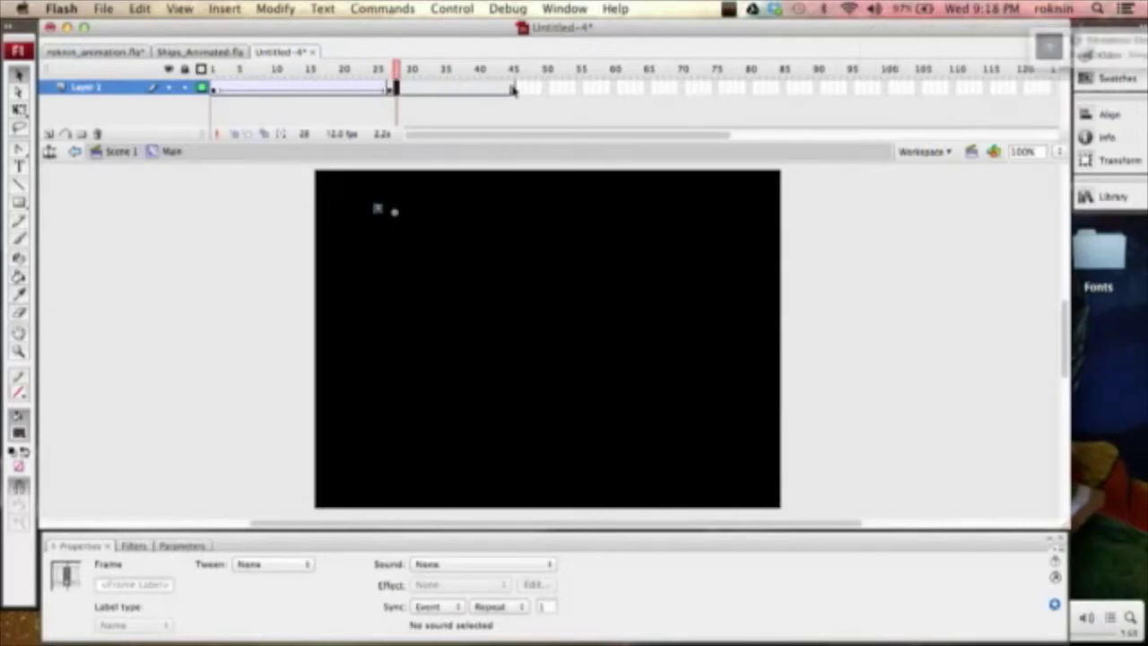